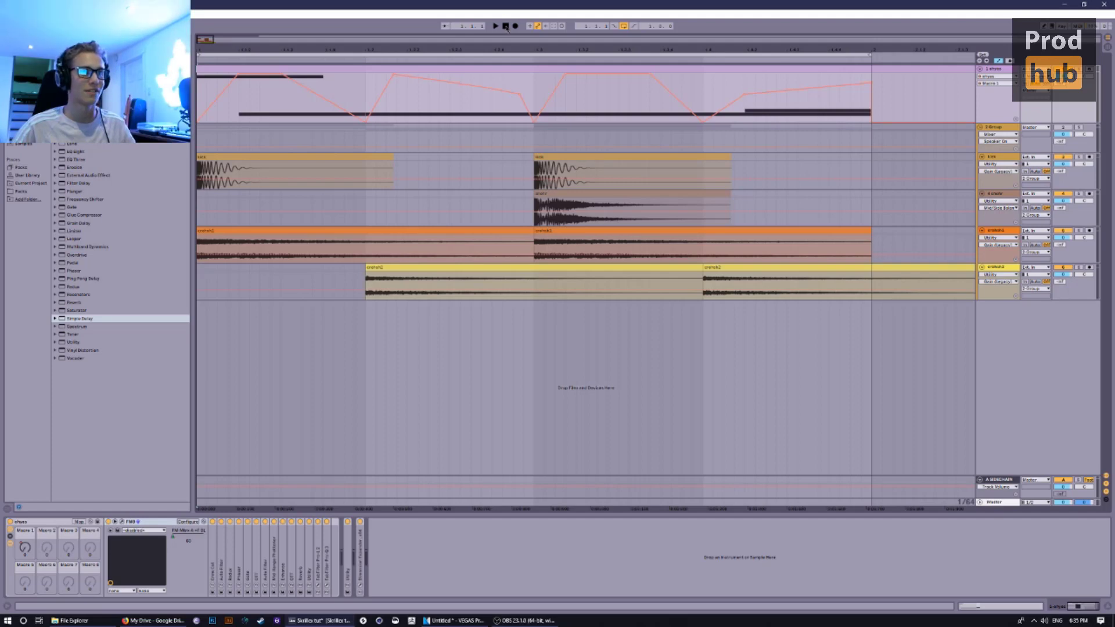
Play the loop to hear the bass with the drums, then stop and return to the bass track.
click(401, 67)
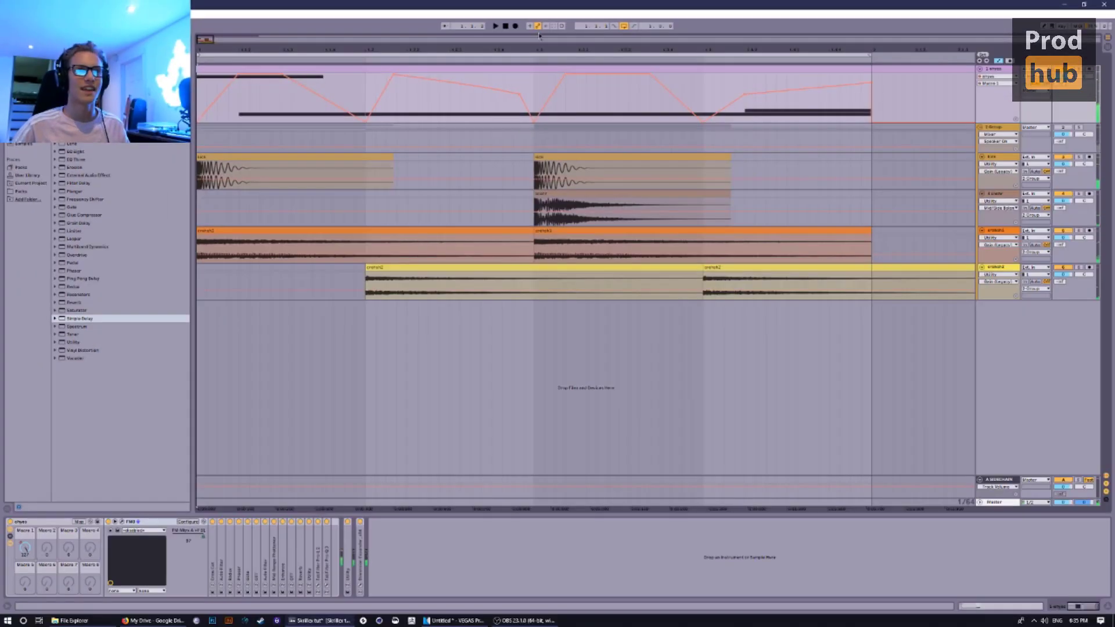
click(505, 26)
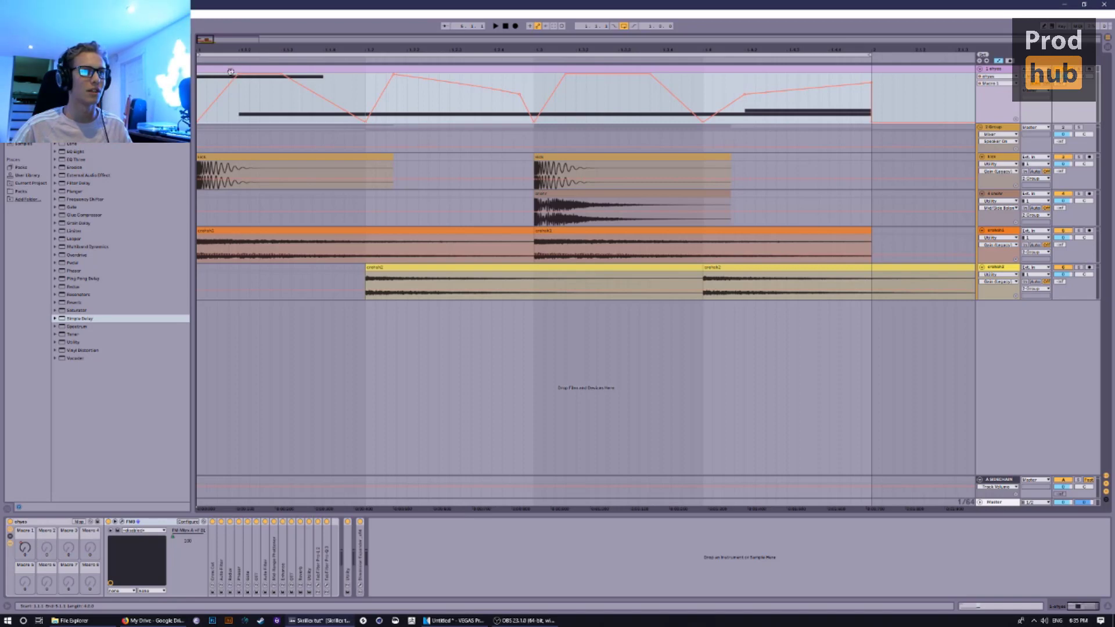
click(202, 93)
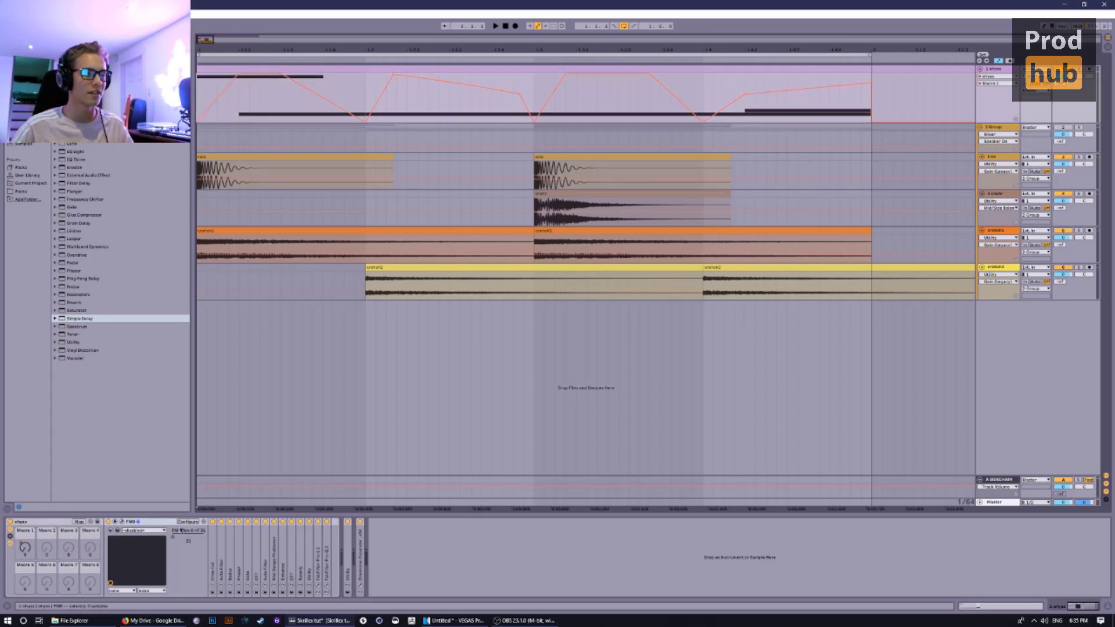
Open the FM8 instrument from the bass rack and move its window clear of the device chain.
click(50, 524)
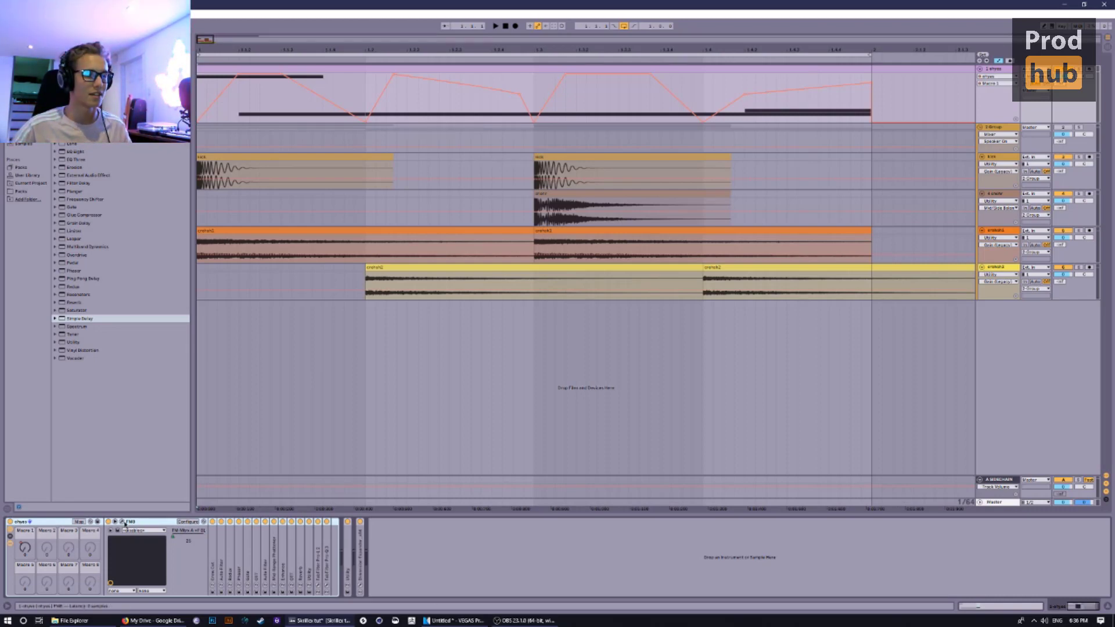
click(123, 523)
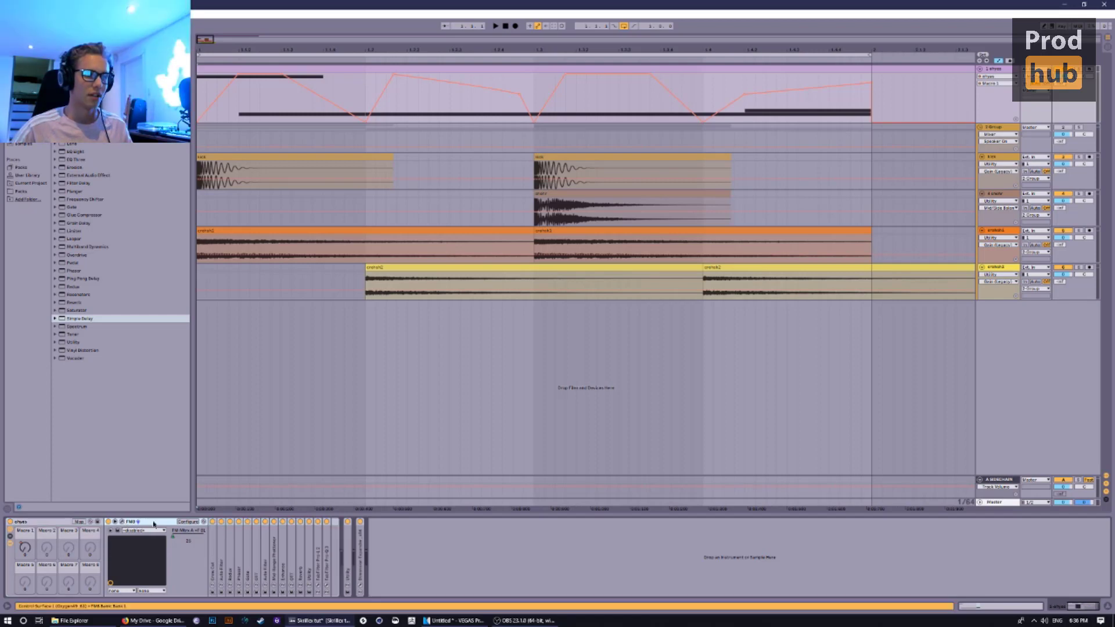
click(121, 522)
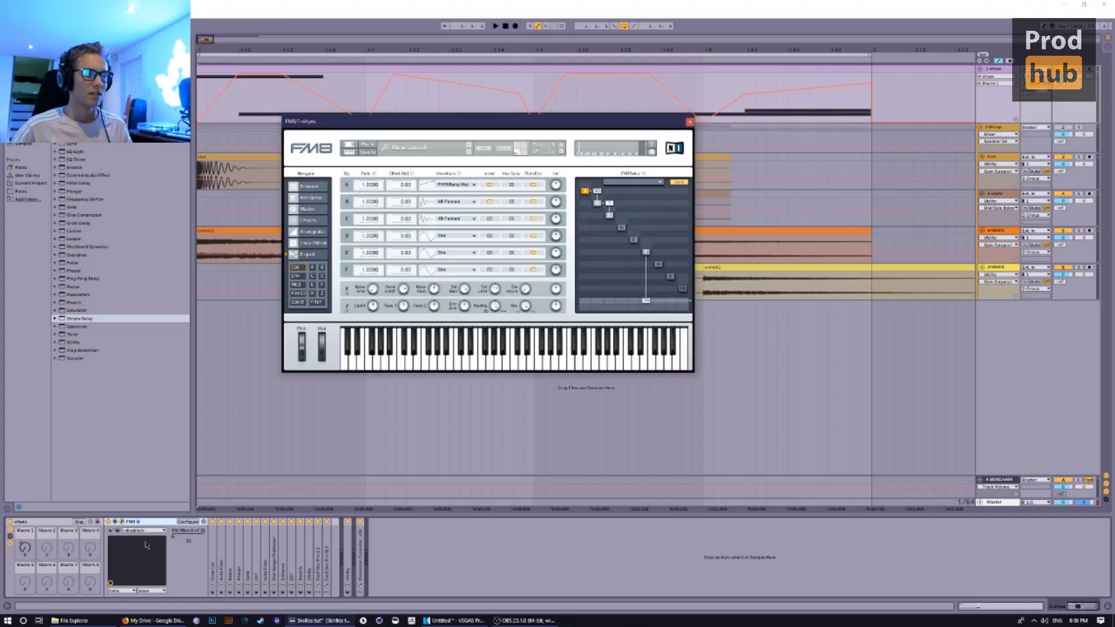
drag(405, 123, 327, 135)
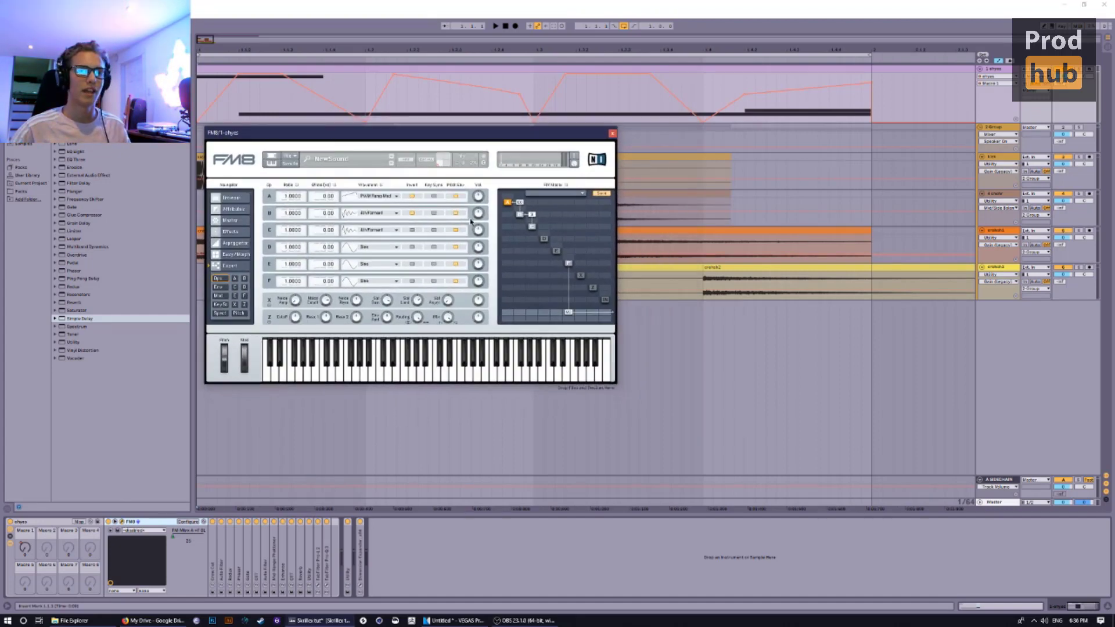
Inspect operator A's ratio, waveform and envelope in FM8, then return to the overview of all operators.
click(568, 264)
click(509, 203)
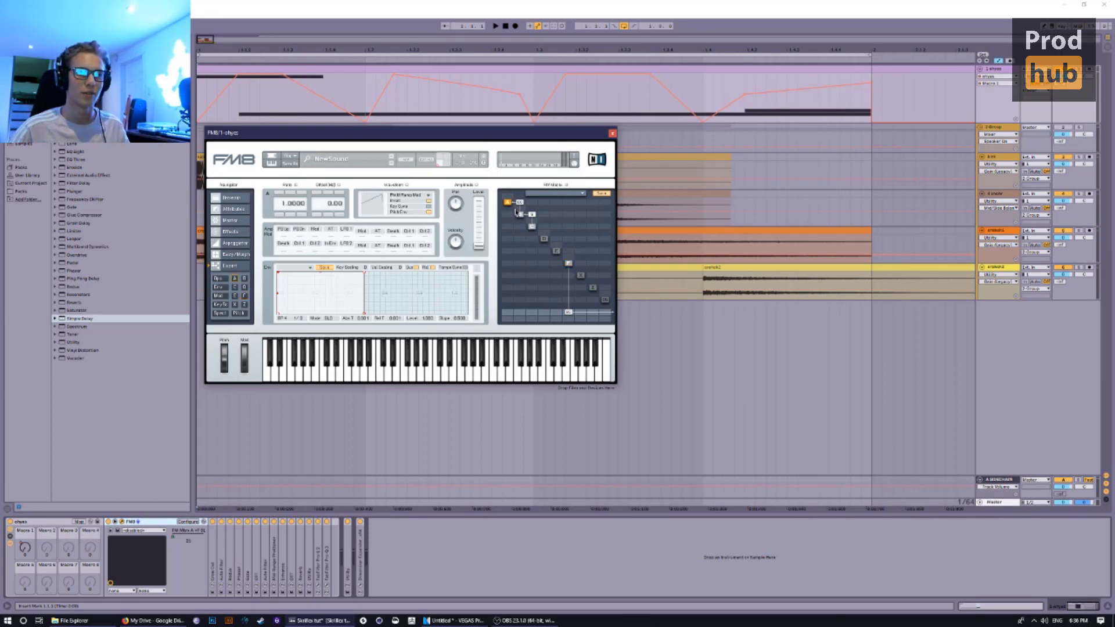
click(219, 278)
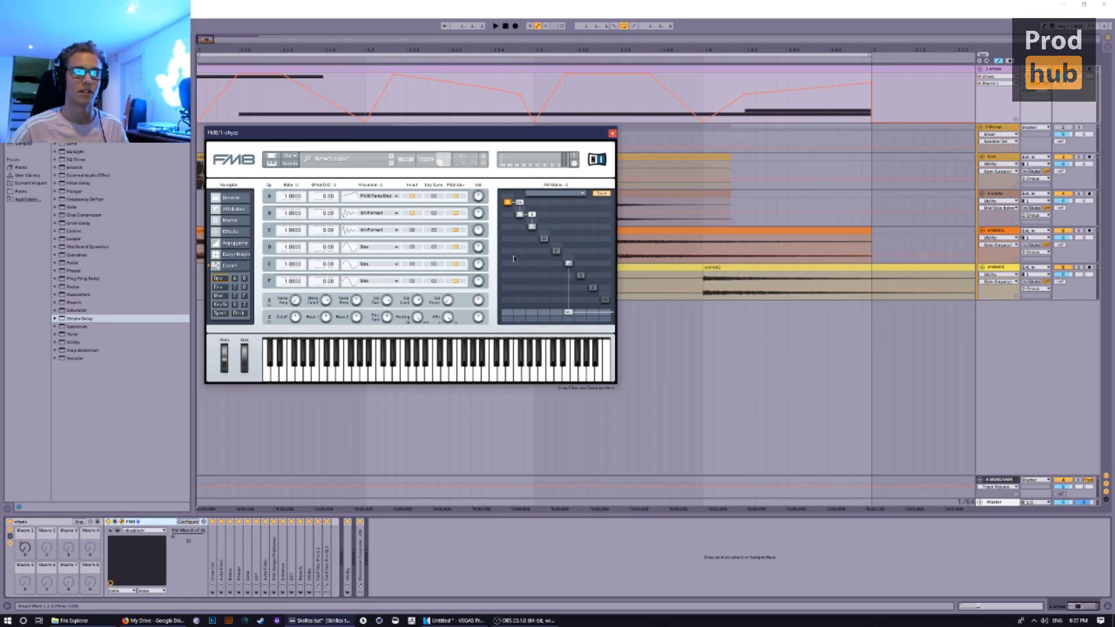
Locate the A-to-F modulation amount in the FM matrix and play the loop to hear it change.
mouse_move(510, 266)
mouse_down()
mouse_move(526, 206)
mouse_move(524, 284)
mouse_move(522, 271)
mouse_up()
key(space)
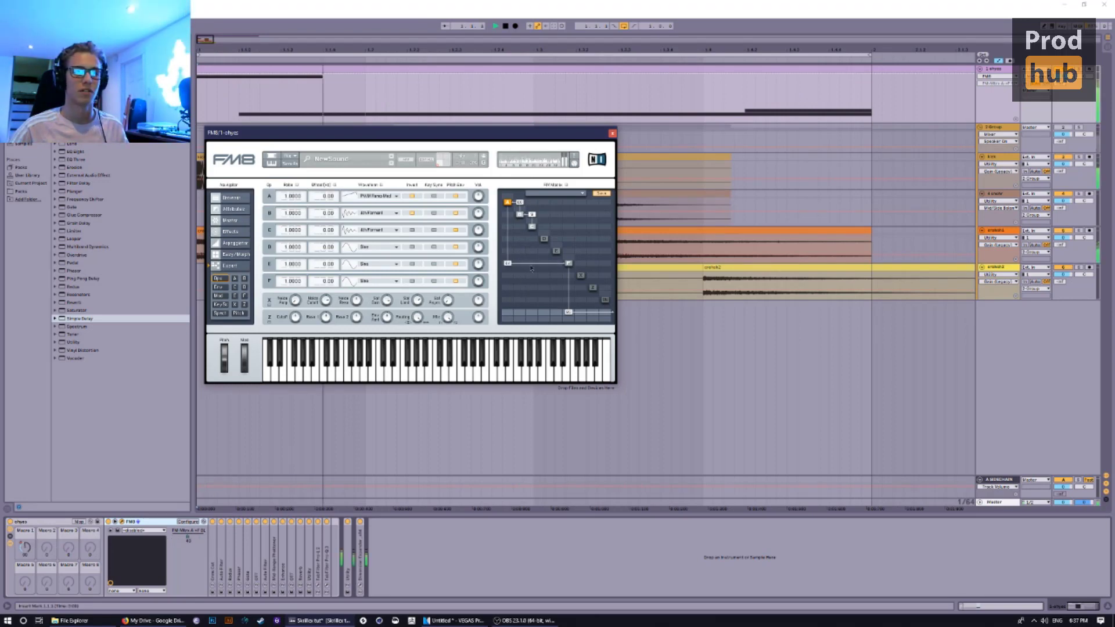
key(space)
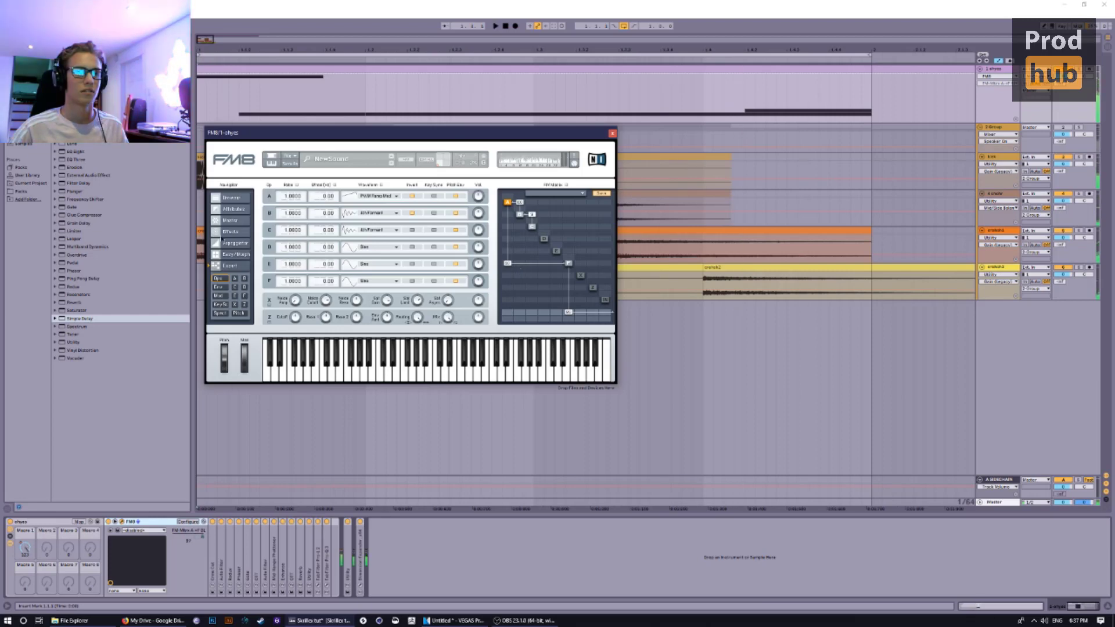
Review FM8's Easy/Morph and Effects pages, including the Tube Amp settings, then return to the operator overview.
click(231, 253)
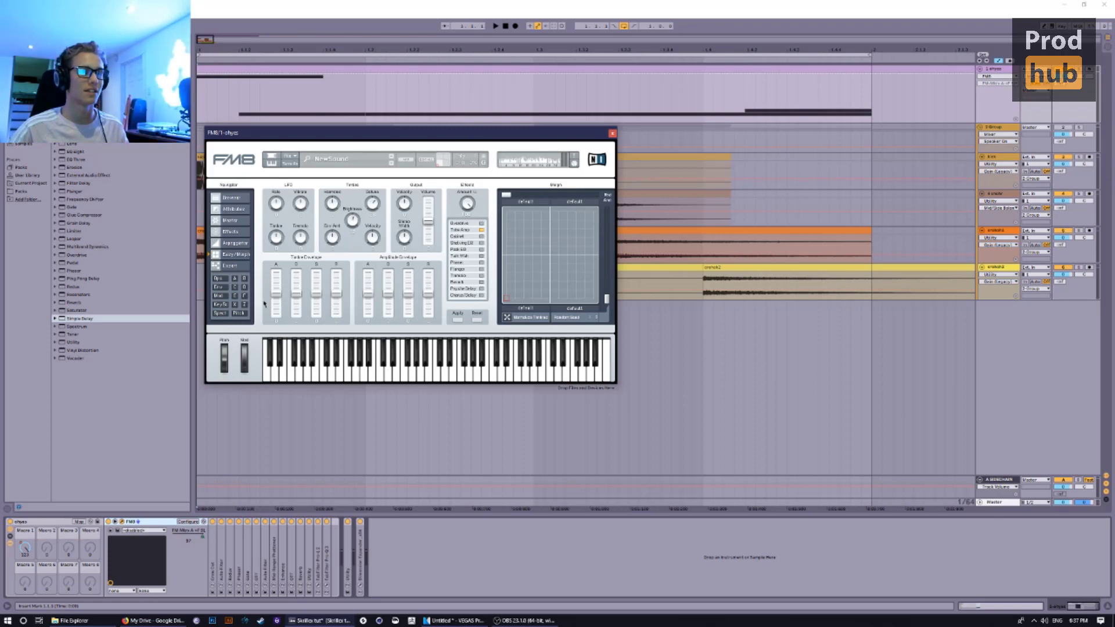
click(231, 234)
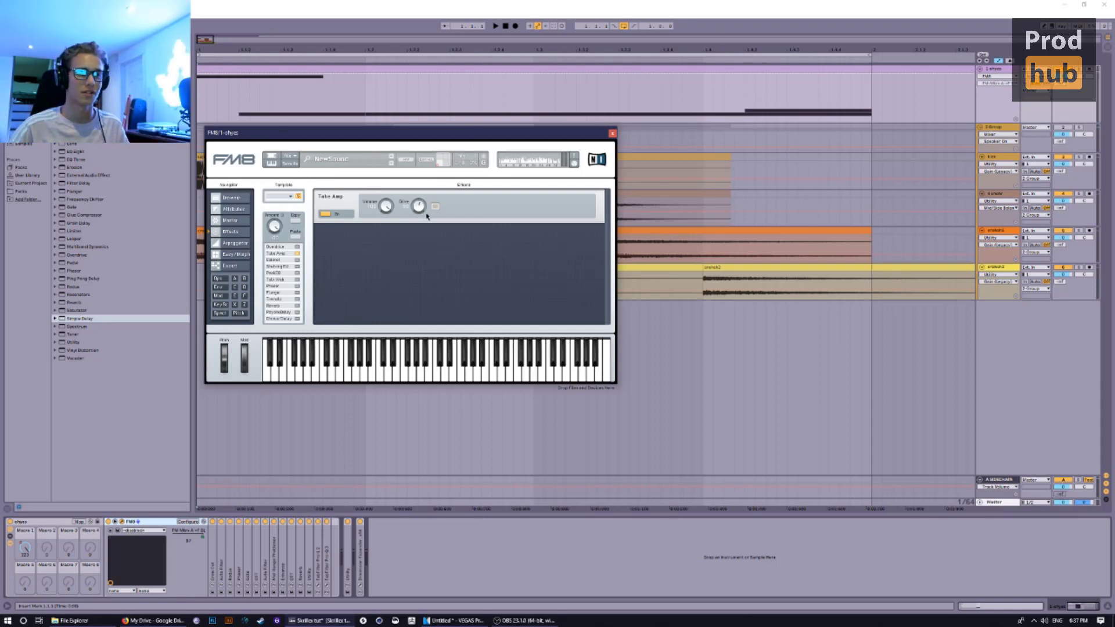
click(218, 279)
Turn off every effect device that follows FM8 inside the bass rack.
click(213, 521)
click(221, 522)
click(229, 521)
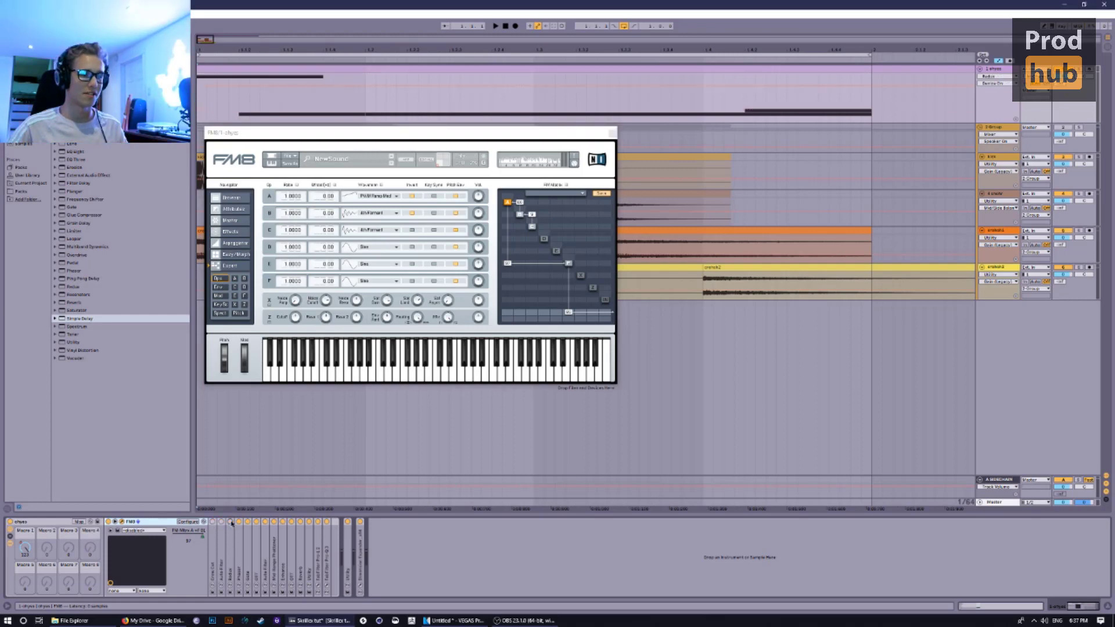
click(238, 521)
click(247, 522)
click(256, 522)
click(265, 522)
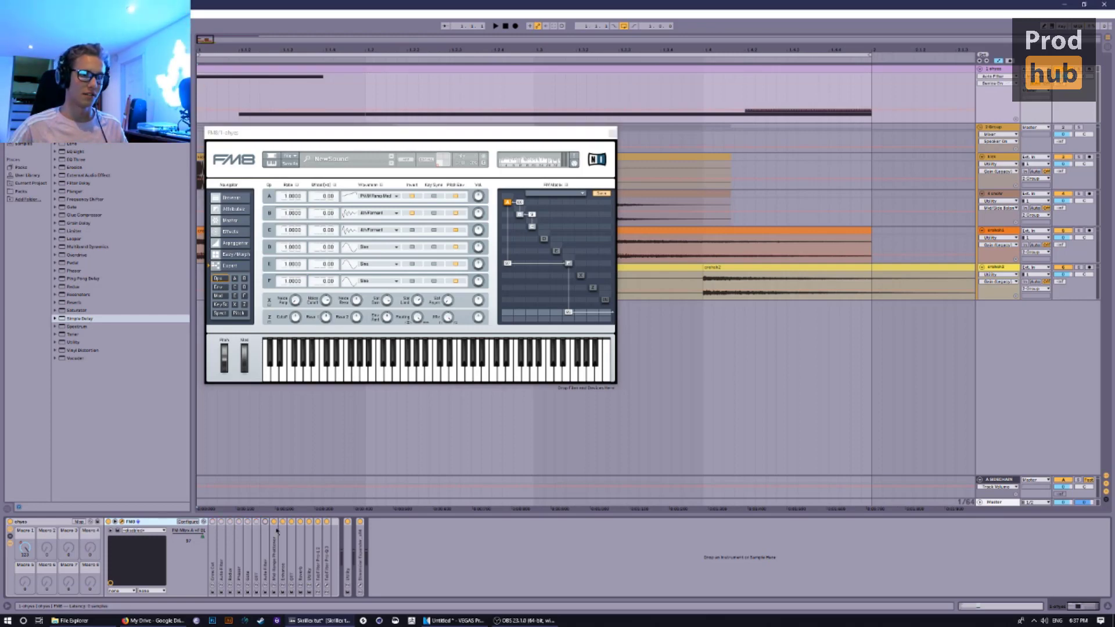
click(274, 522)
click(282, 521)
click(291, 522)
click(299, 521)
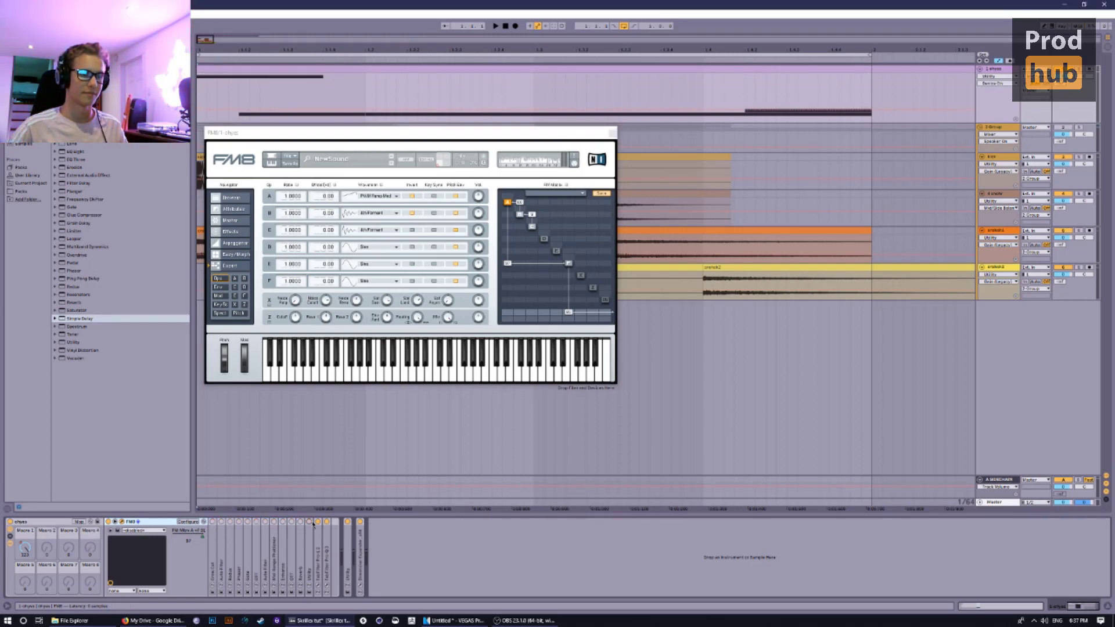
click(309, 522)
click(317, 521)
click(326, 522)
Play the loop without the rack's effects, stop it, and turn off the last device in the track's chain.
key(space)
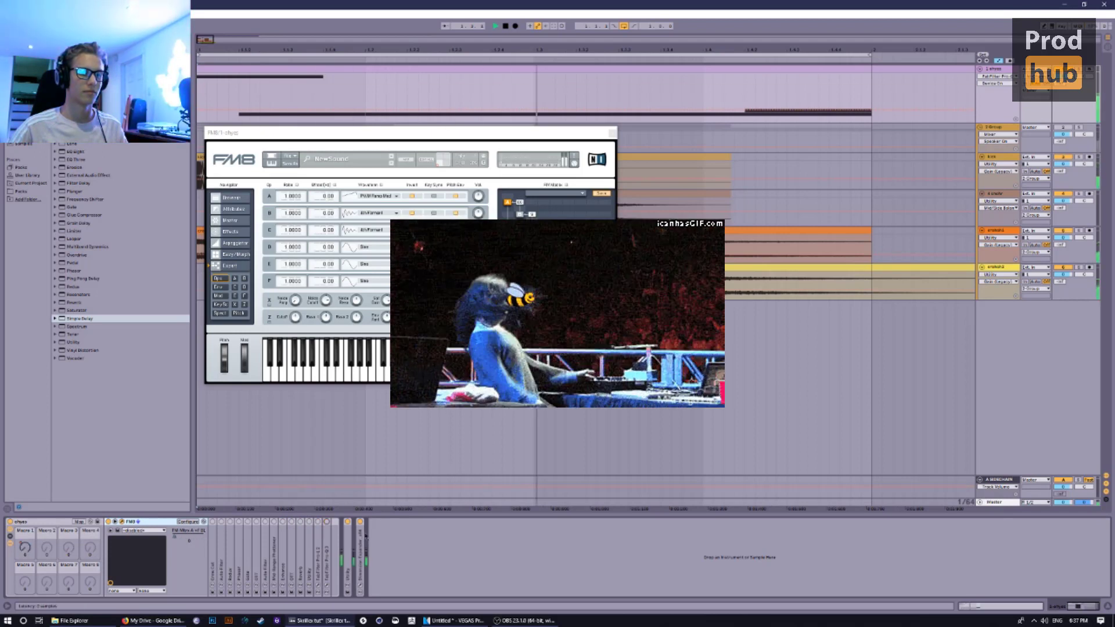
key(space)
click(360, 522)
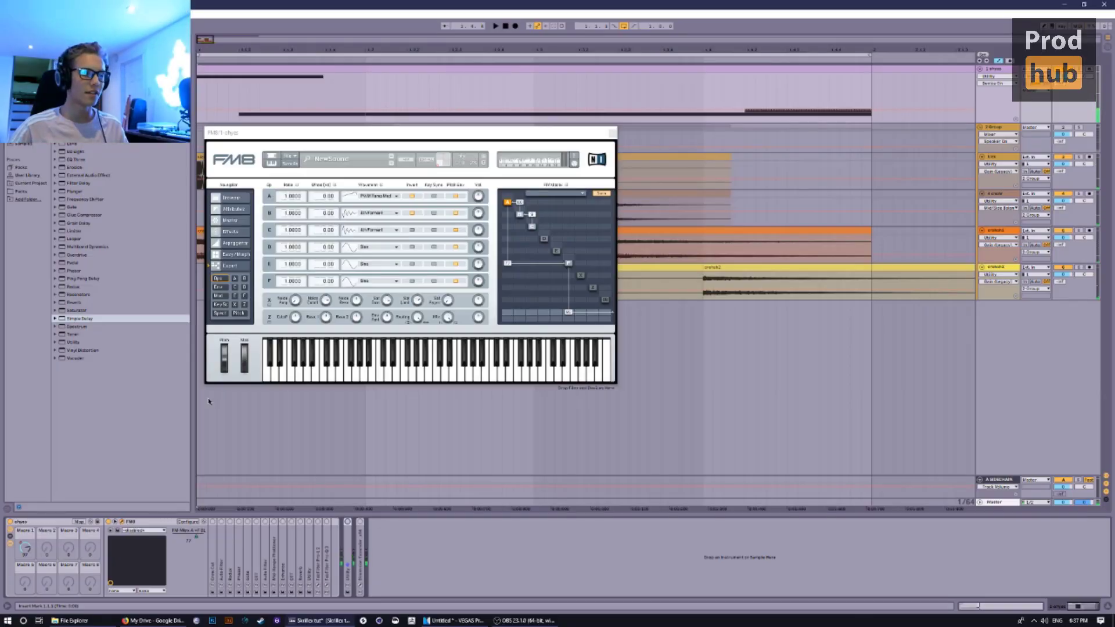
Turn on and expand the Crew Cut saturator, the first effect after FM8 in the rack.
click(56, 524)
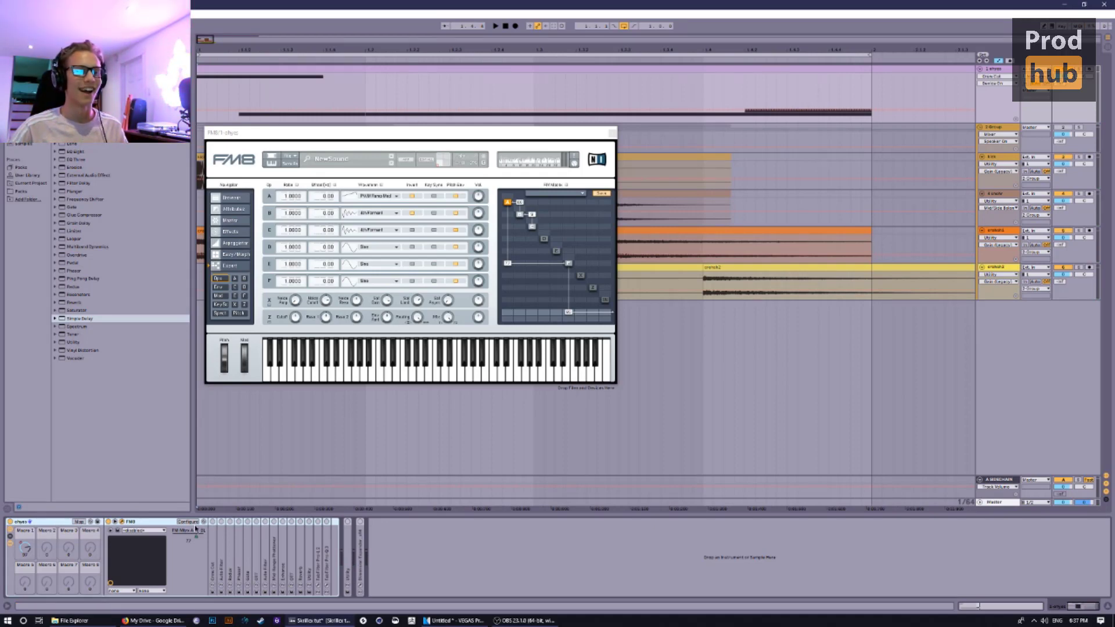
click(213, 530)
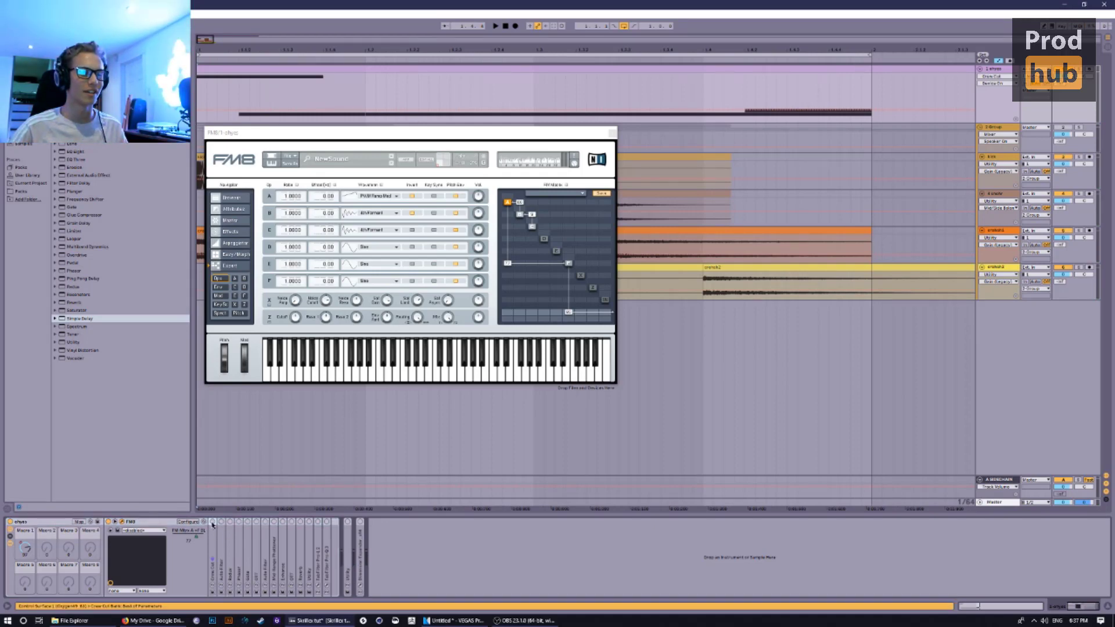
double_click(212, 541)
Find the Crew Cut preset among the Saturator presets in the browser and play the loop through the saturator.
click(75, 310)
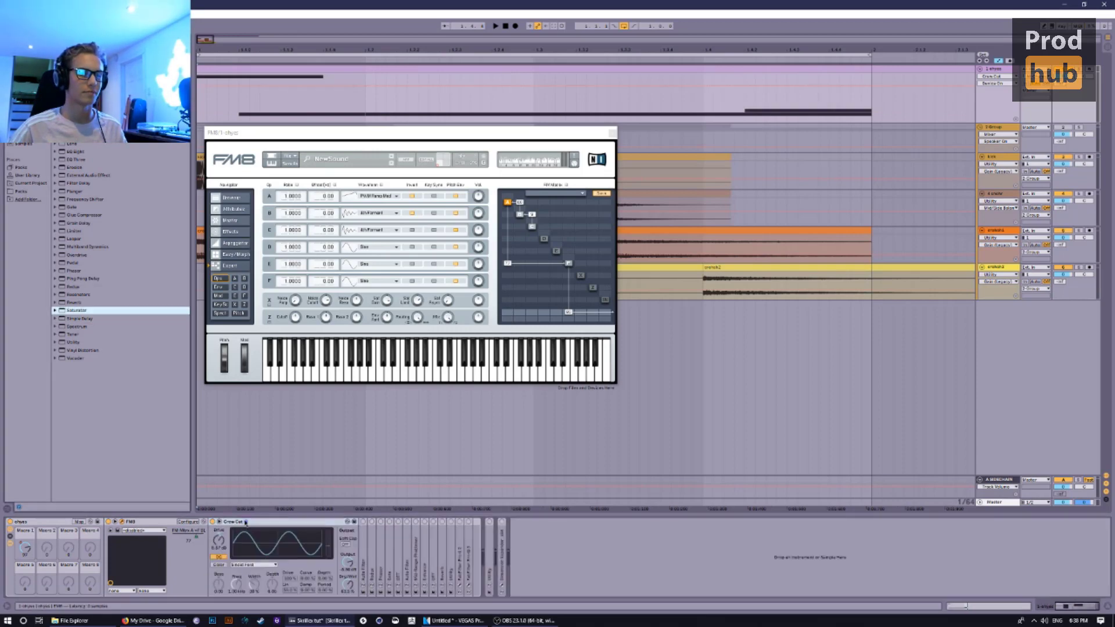
click(55, 311)
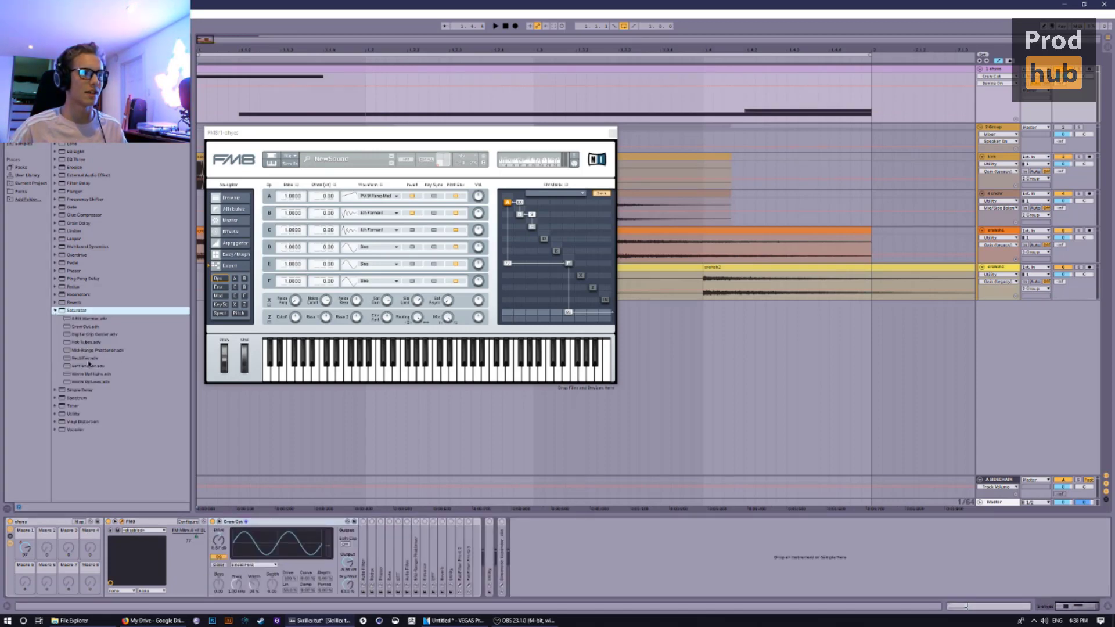
click(86, 326)
key(space)
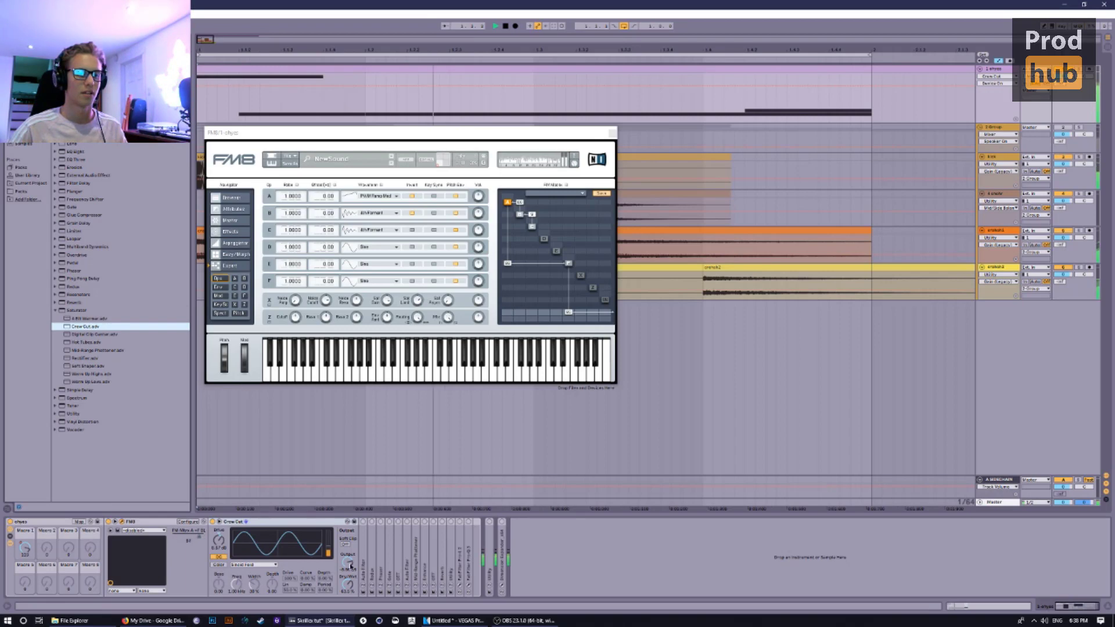
key(space)
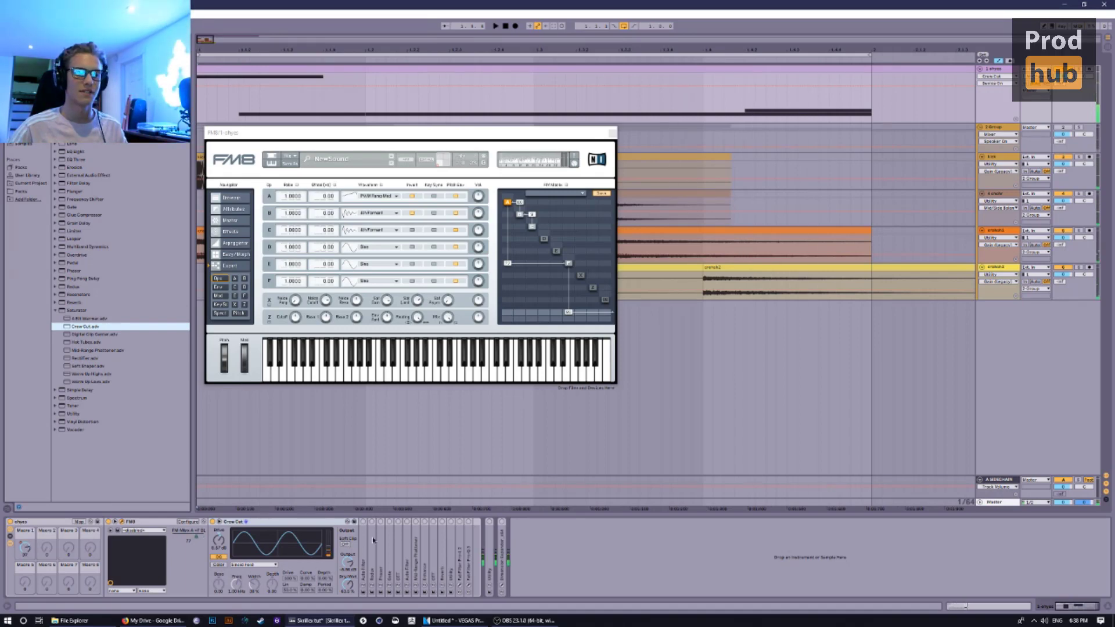
Turn on and expand the Auto Filter after the saturator, then play the loop through it.
click(351, 526)
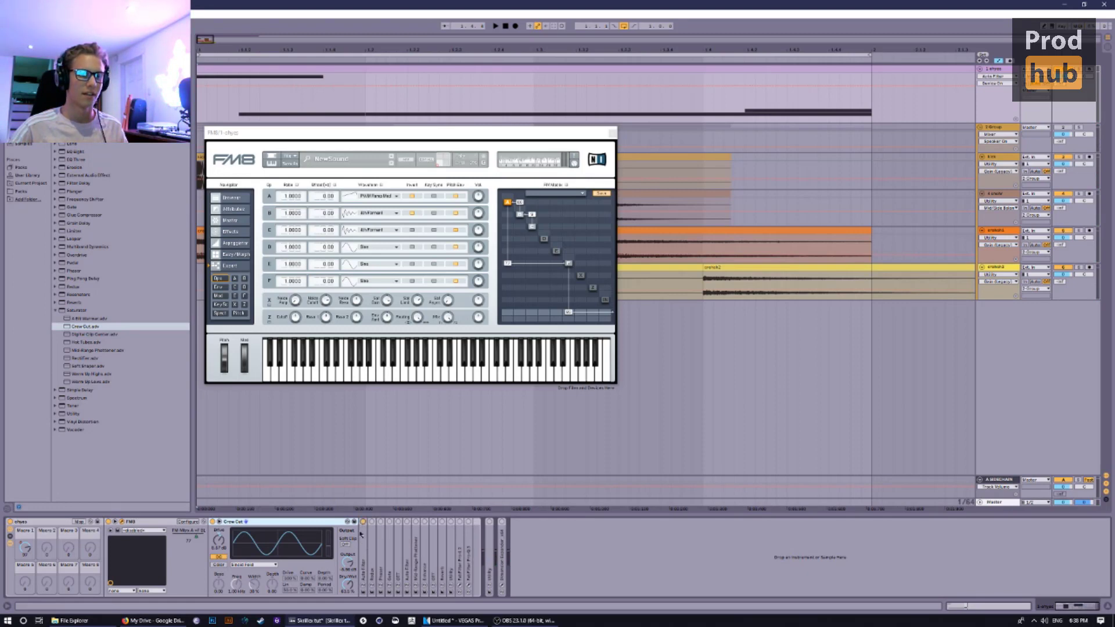
double_click(362, 531)
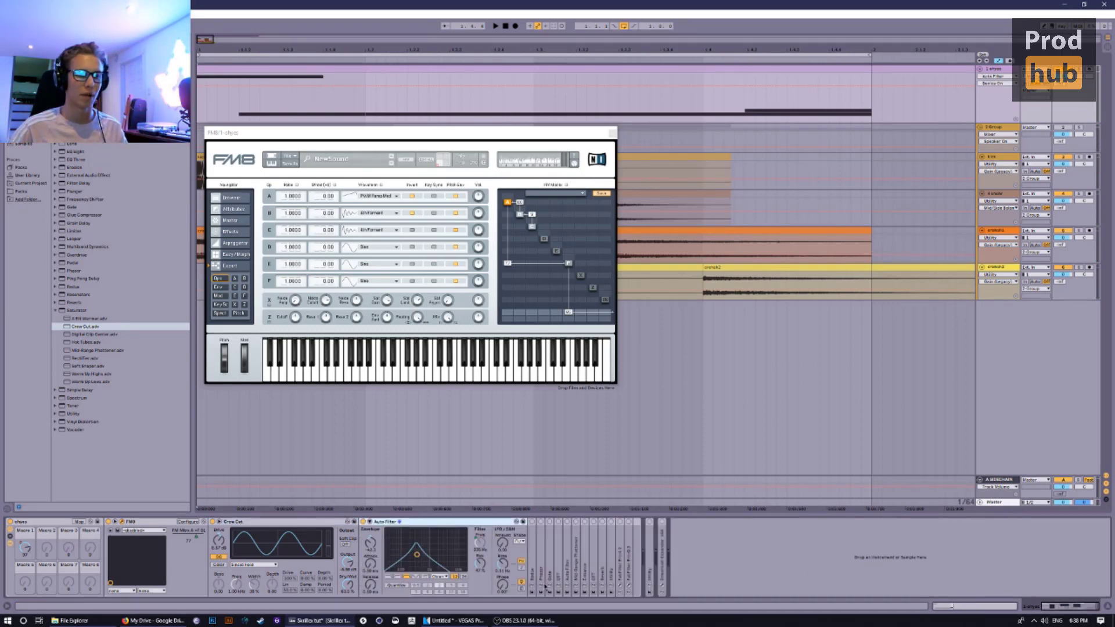
key(space)
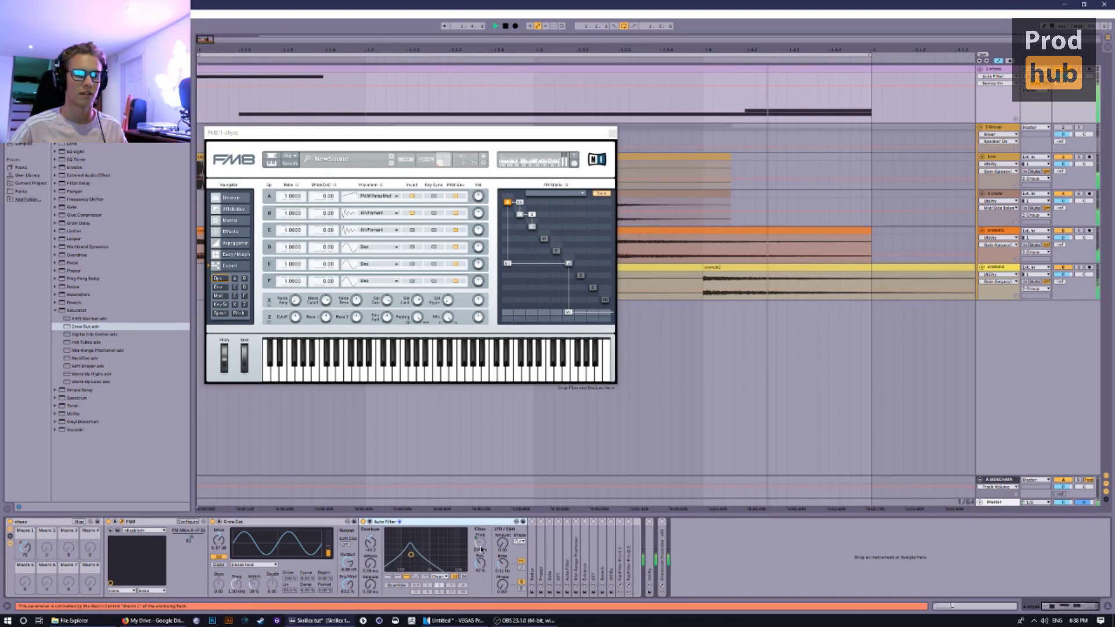
key(space)
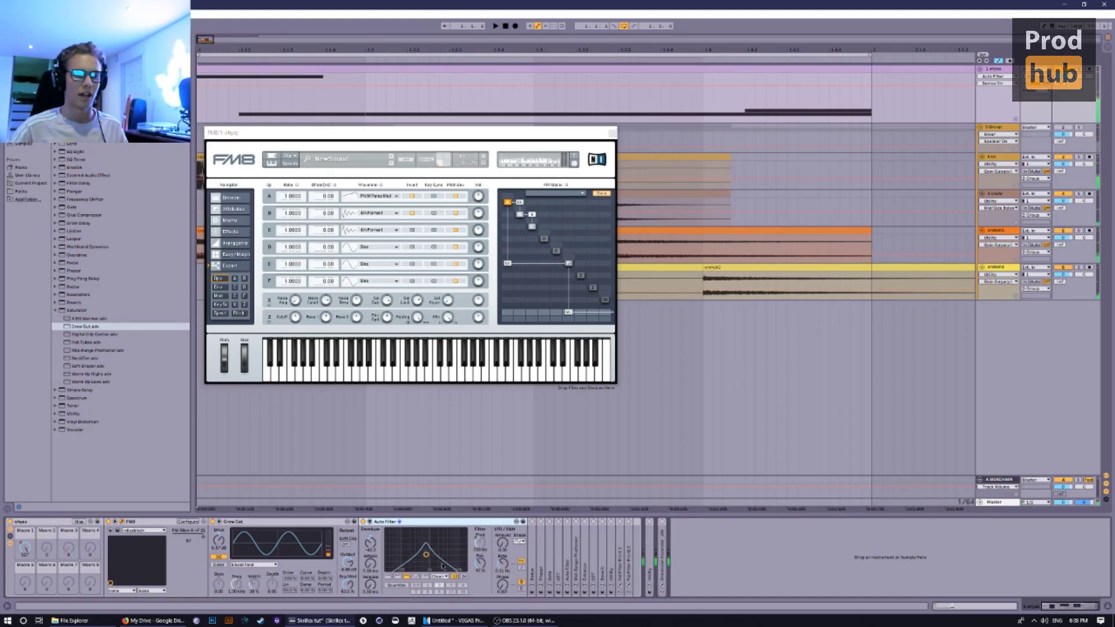
Set the Auto Filter to band-pass with the 12 dB slope and play the loop.
click(406, 581)
click(455, 577)
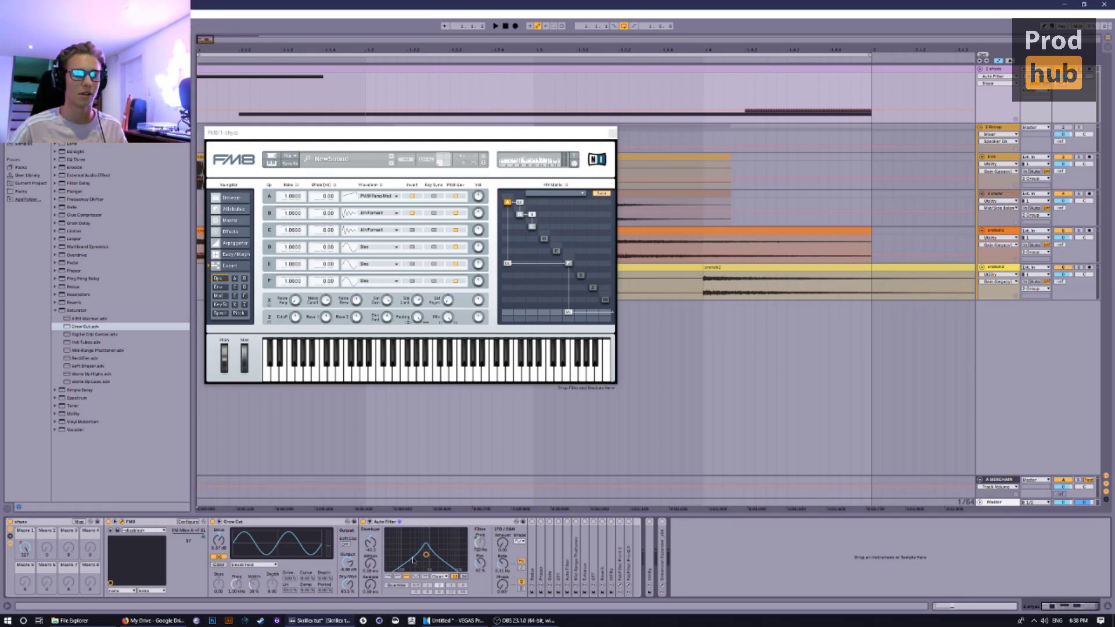
key(space)
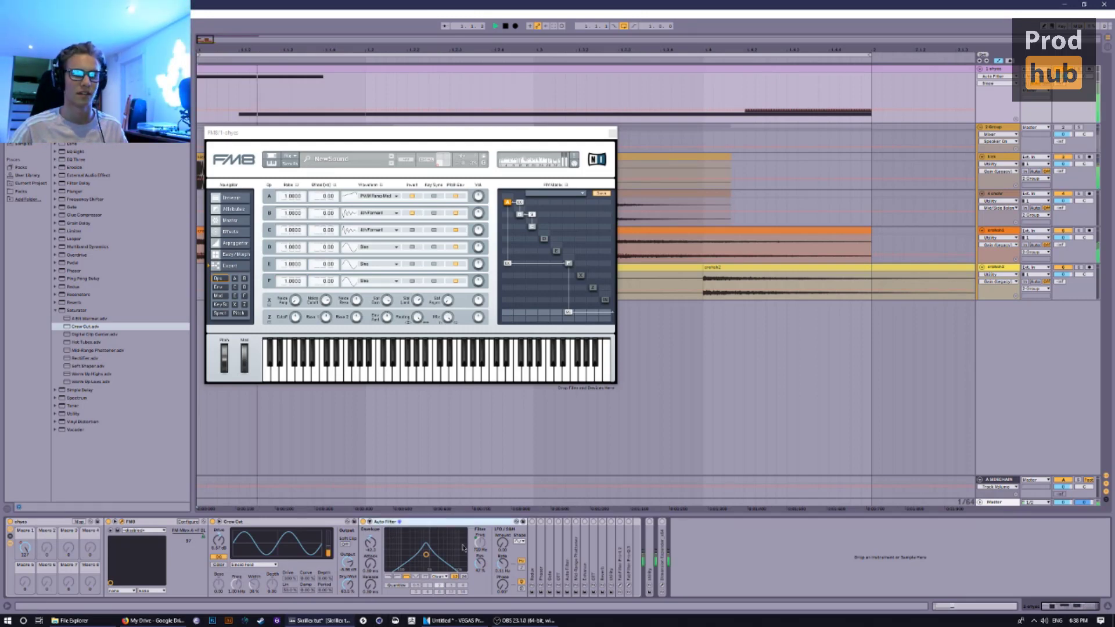
key(space)
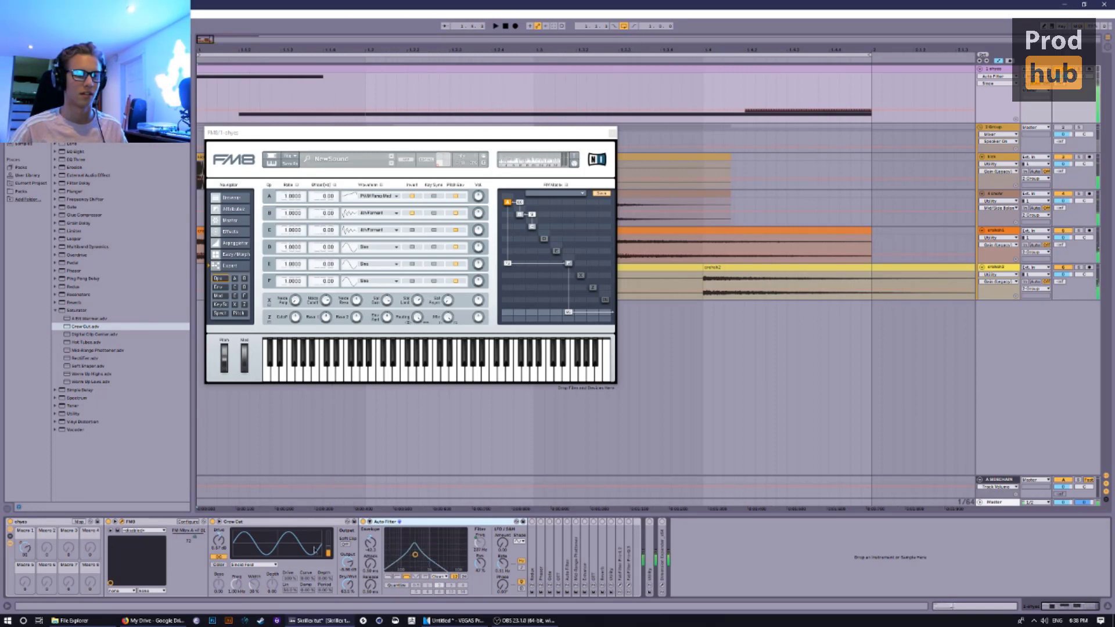
Check which rack parameters can be macro-mapped, leave mapping mode, and play the loop through the Auto Filter.
click(77, 521)
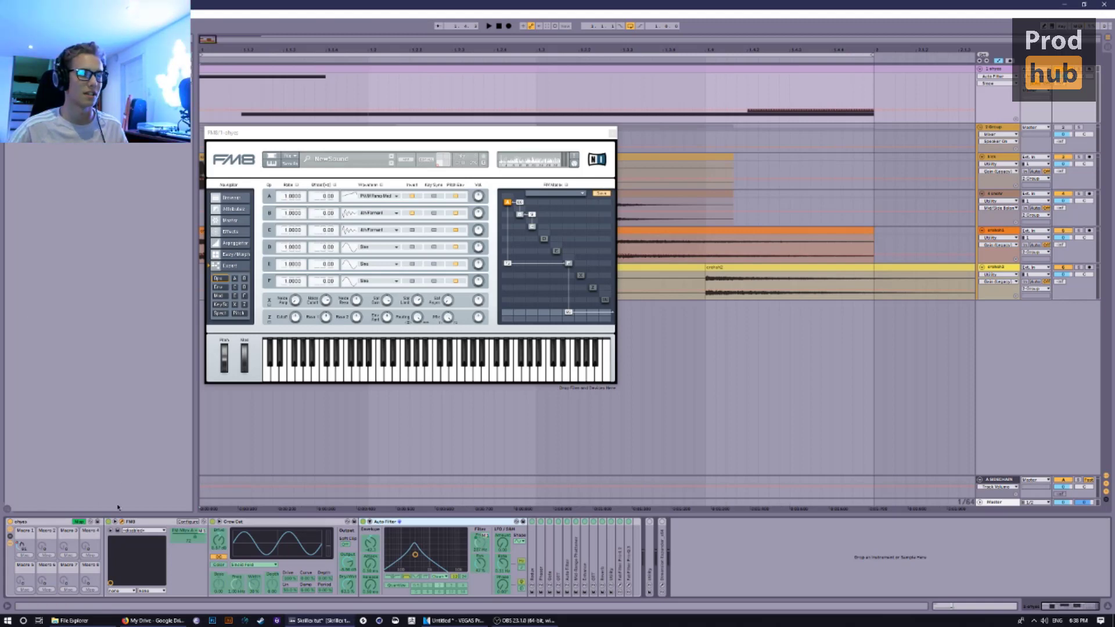
click(79, 521)
key(space)
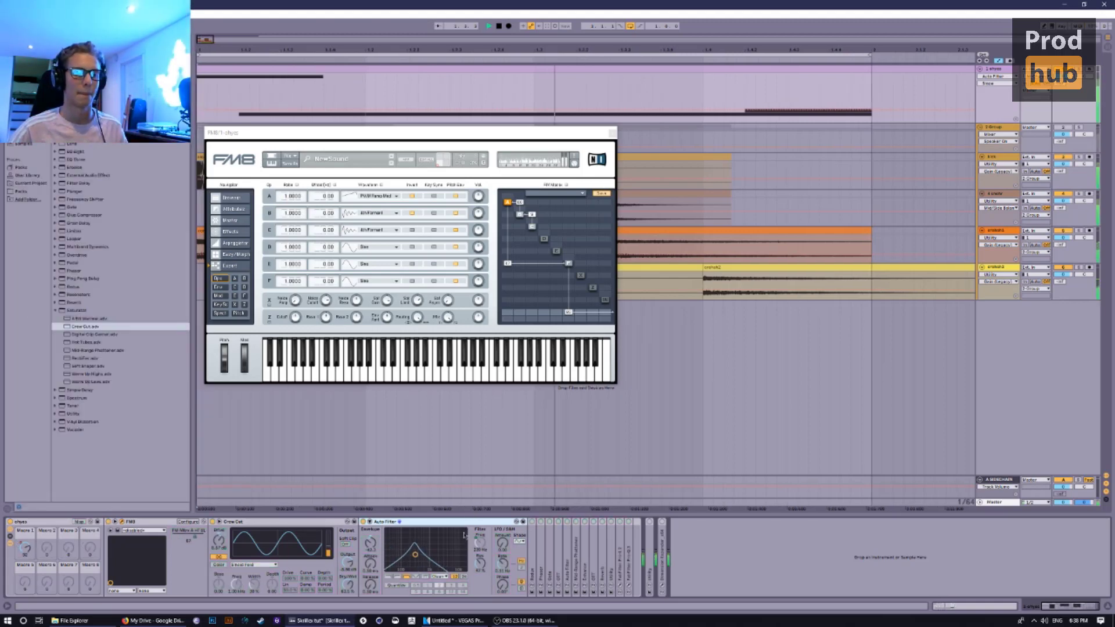
key(space)
Expand the Redux device after the Auto Filter and switch its downsampling mode.
double_click(532, 543)
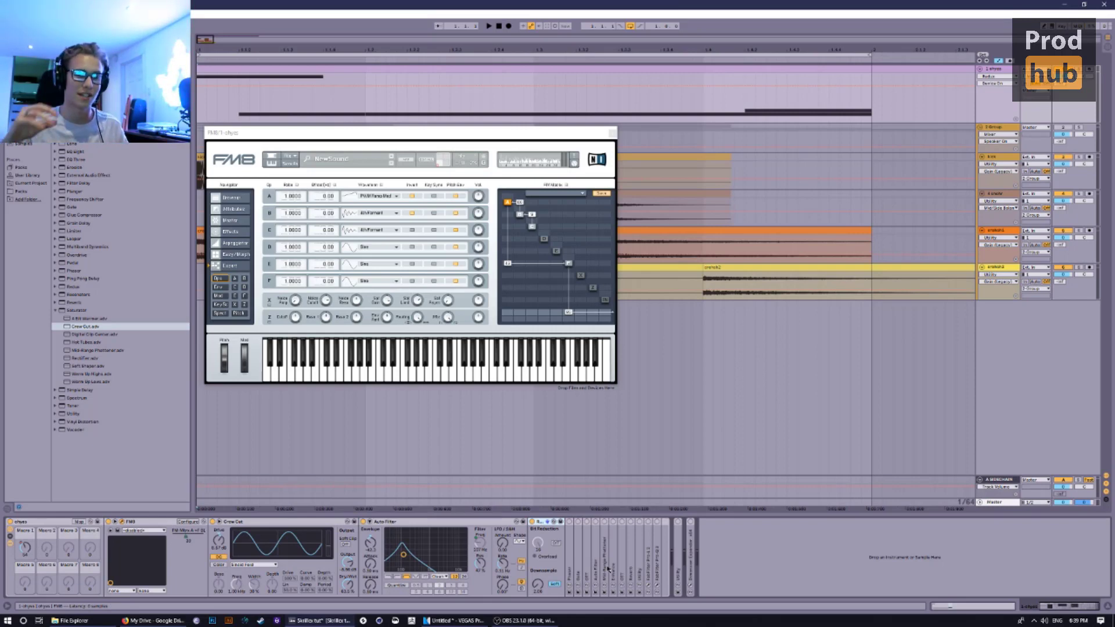
click(554, 584)
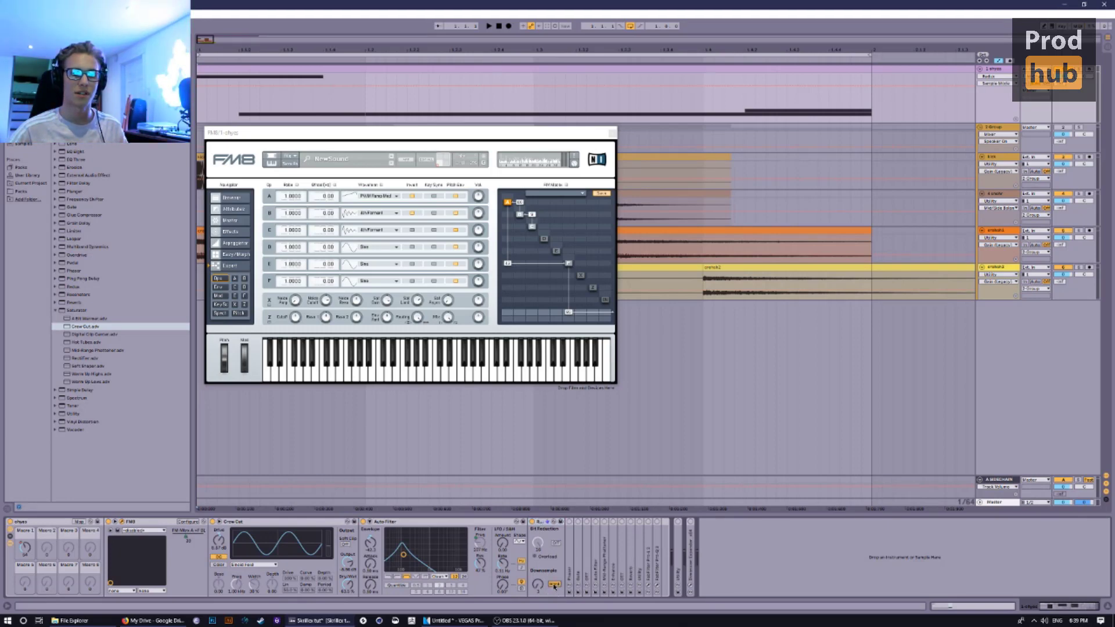
Set the Redux downsampling mode to Soft, play the loop through it, and inspect the downsample amount.
click(555, 584)
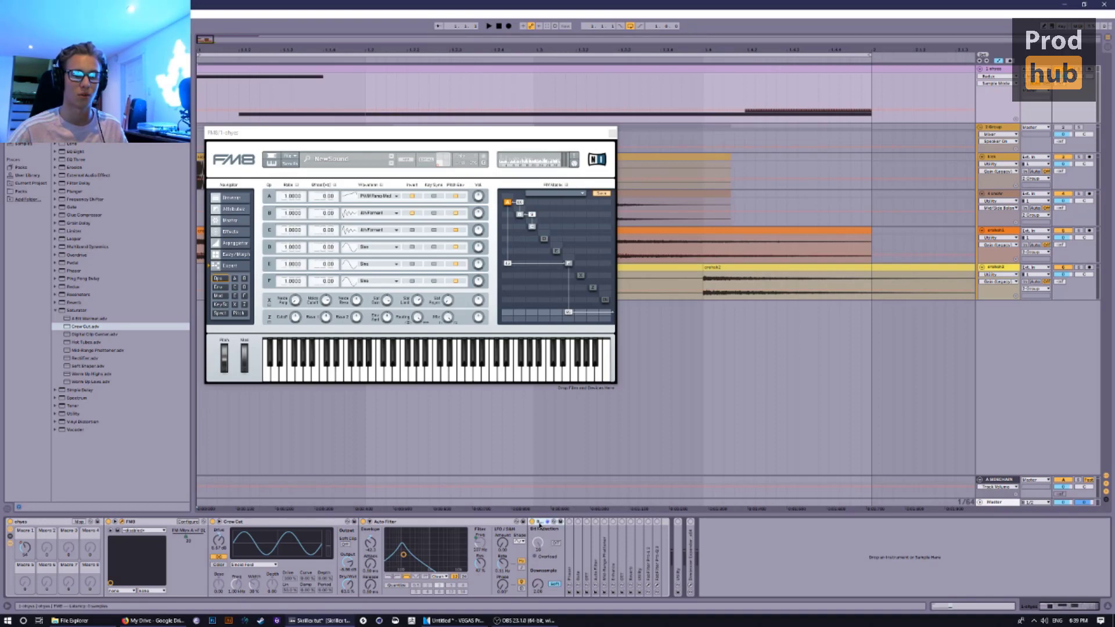
key(space)
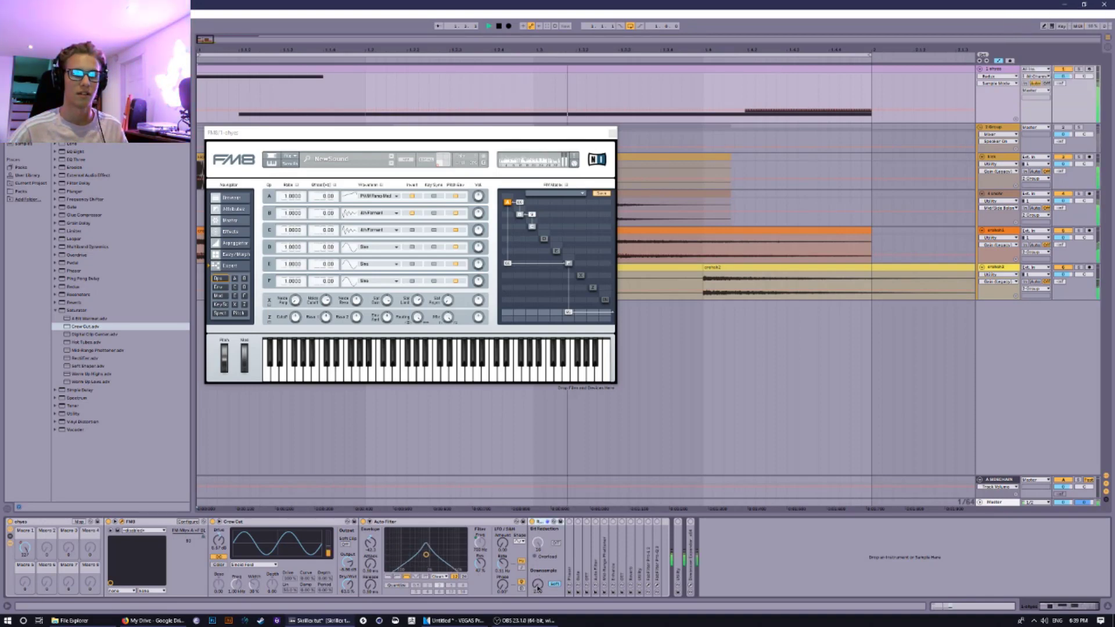
key(space)
key(space)
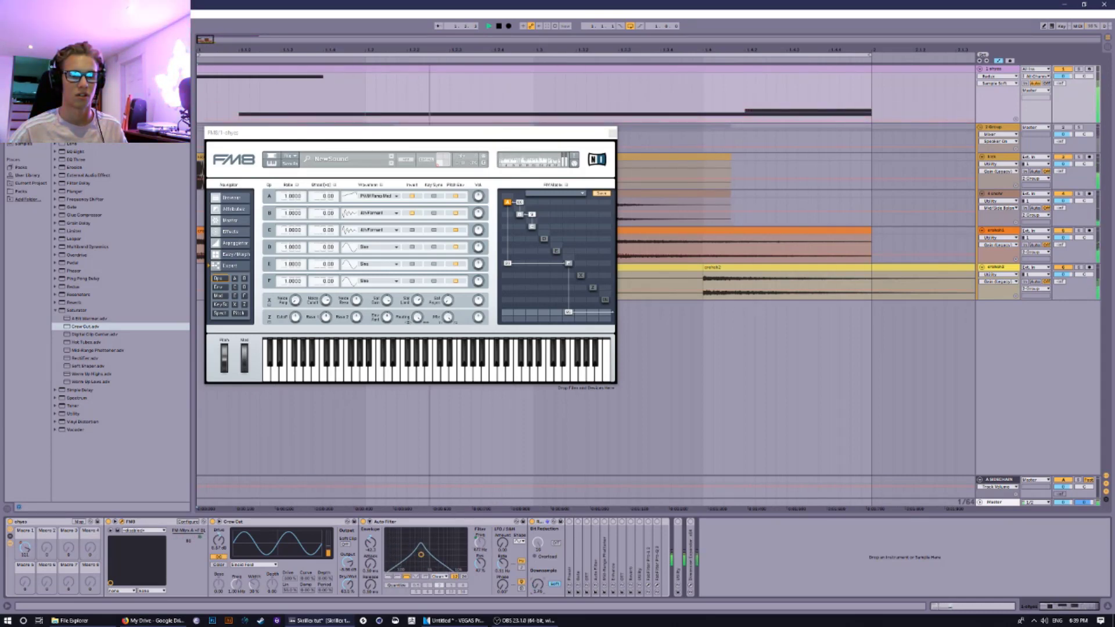
key(space)
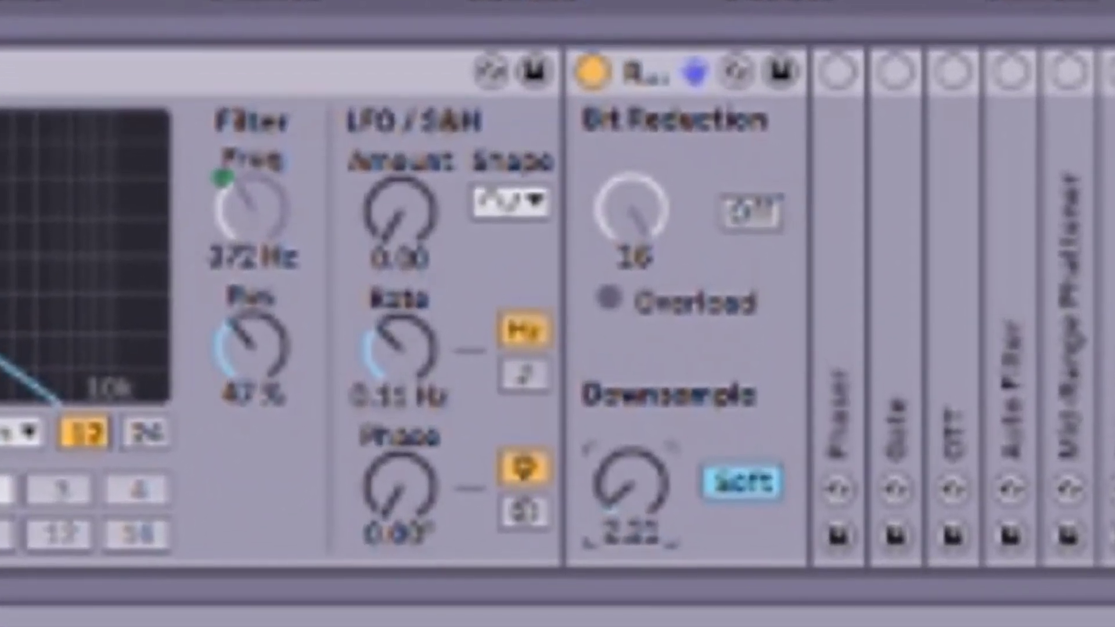
drag(631, 483, 631, 483)
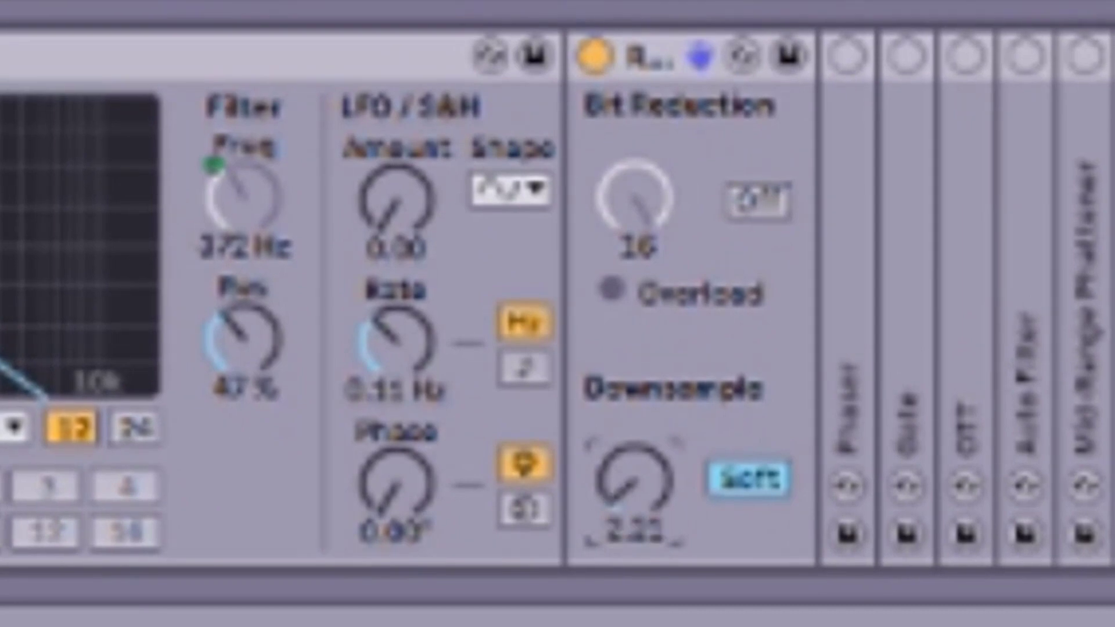
drag(634, 481, 634, 474)
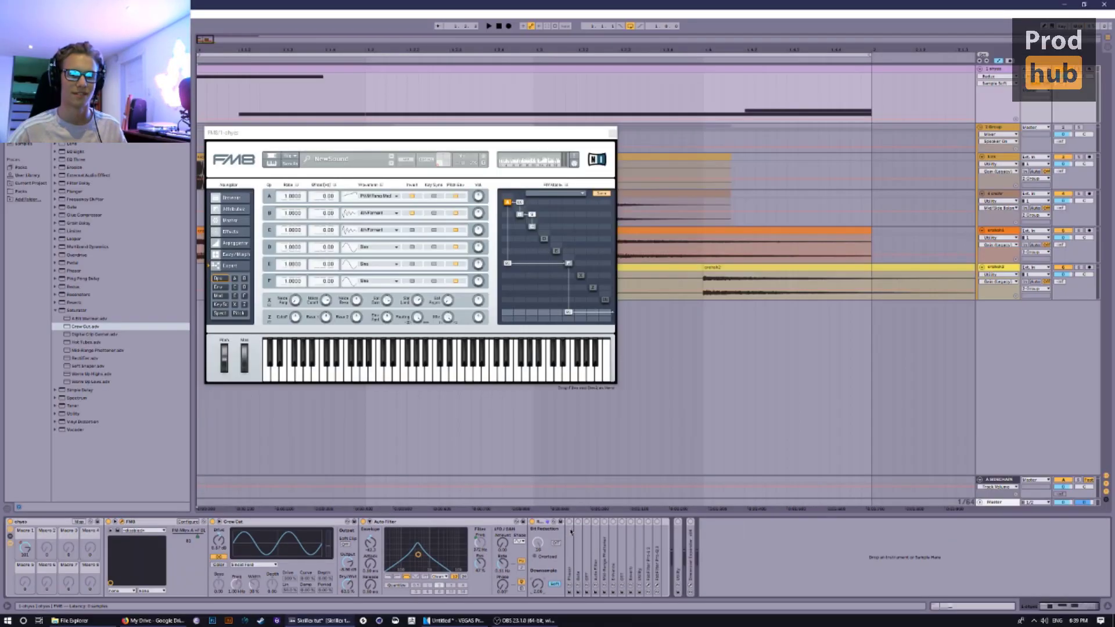
Expand and turn on the Phaser after the Redux, play the loop, and check the Phaser's type setting.
double_click(852, 119)
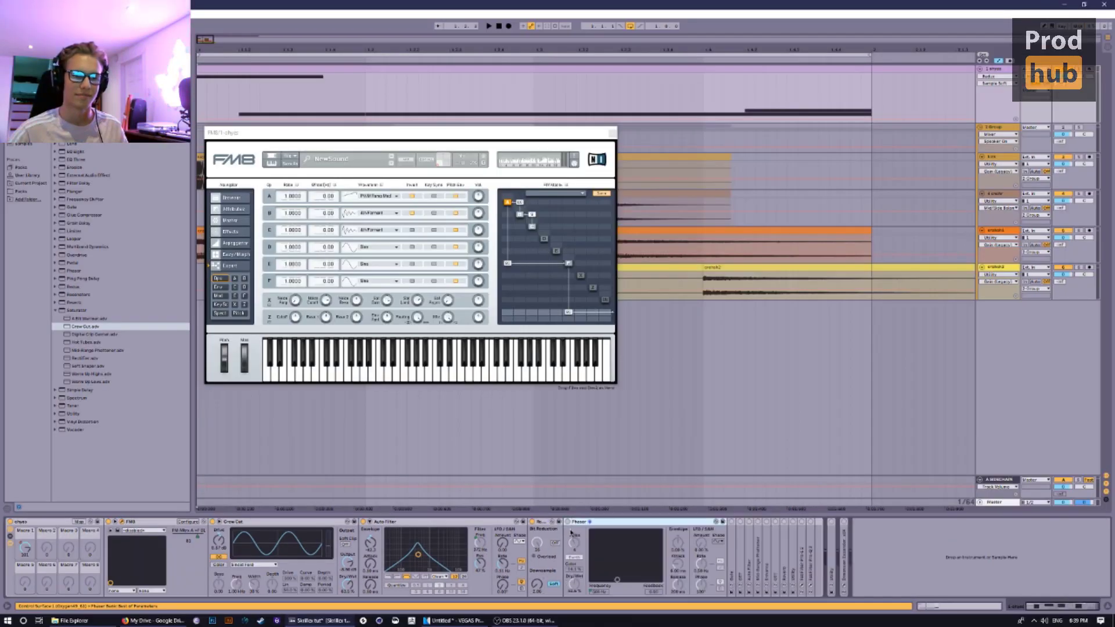
click(568, 521)
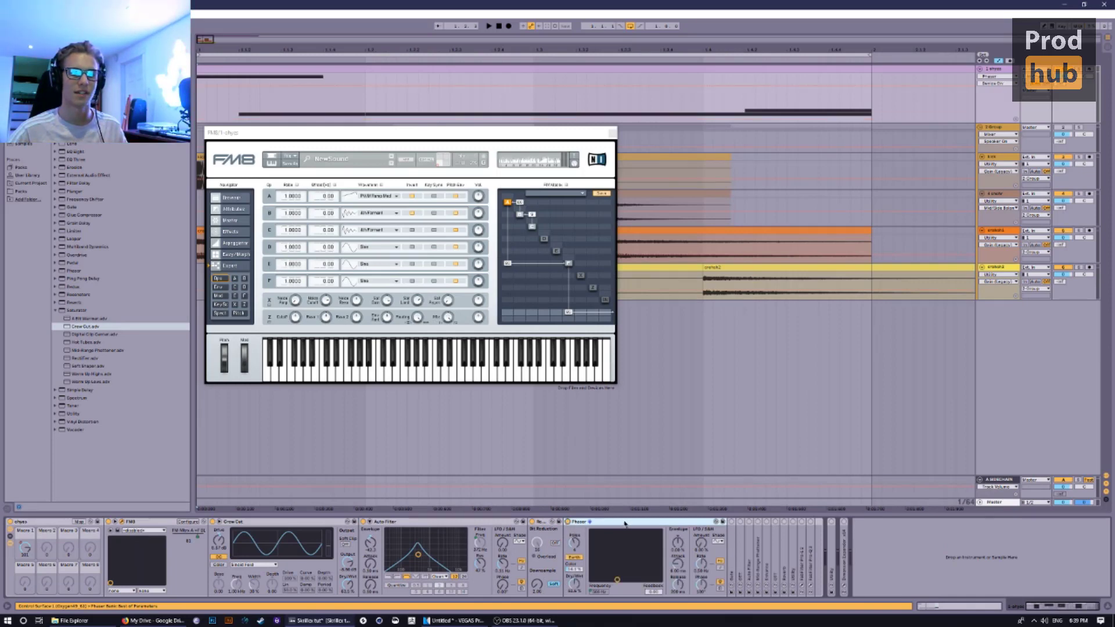
key(space)
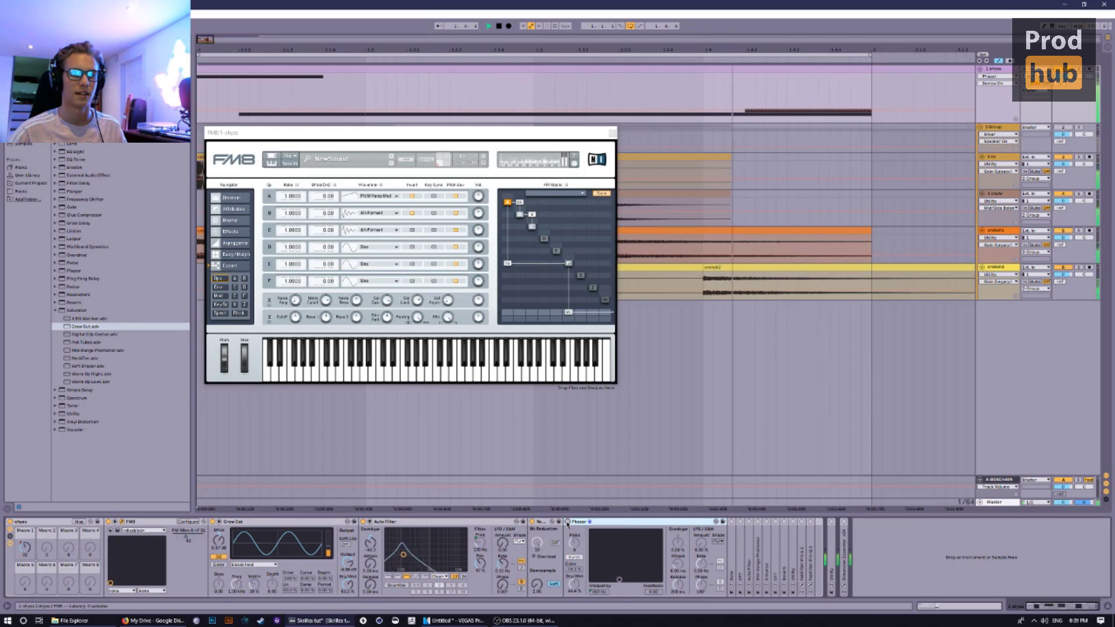
key(space)
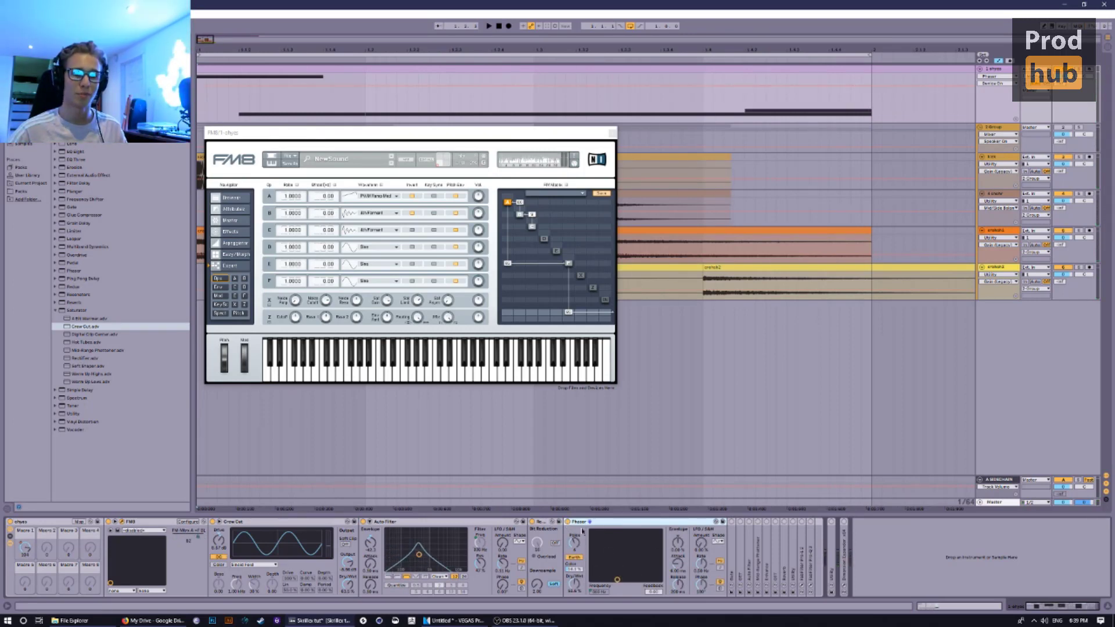
click(573, 556)
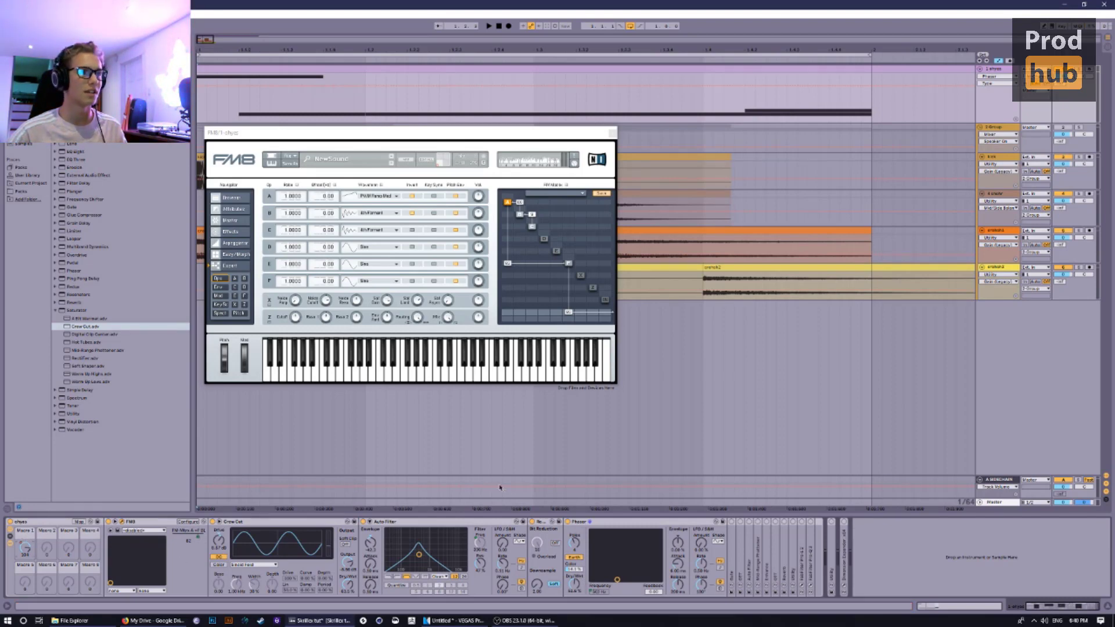
Inspect the macro-mappable Phaser parameters, leave mapping mode, and play the loop through the Phaser.
click(78, 522)
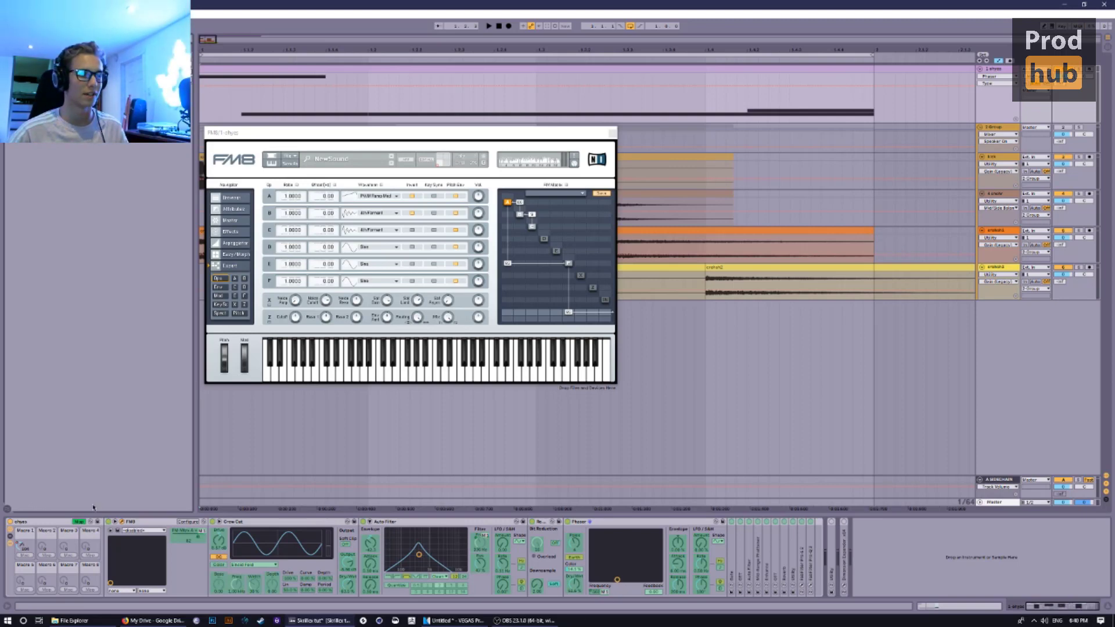
click(79, 521)
key(space)
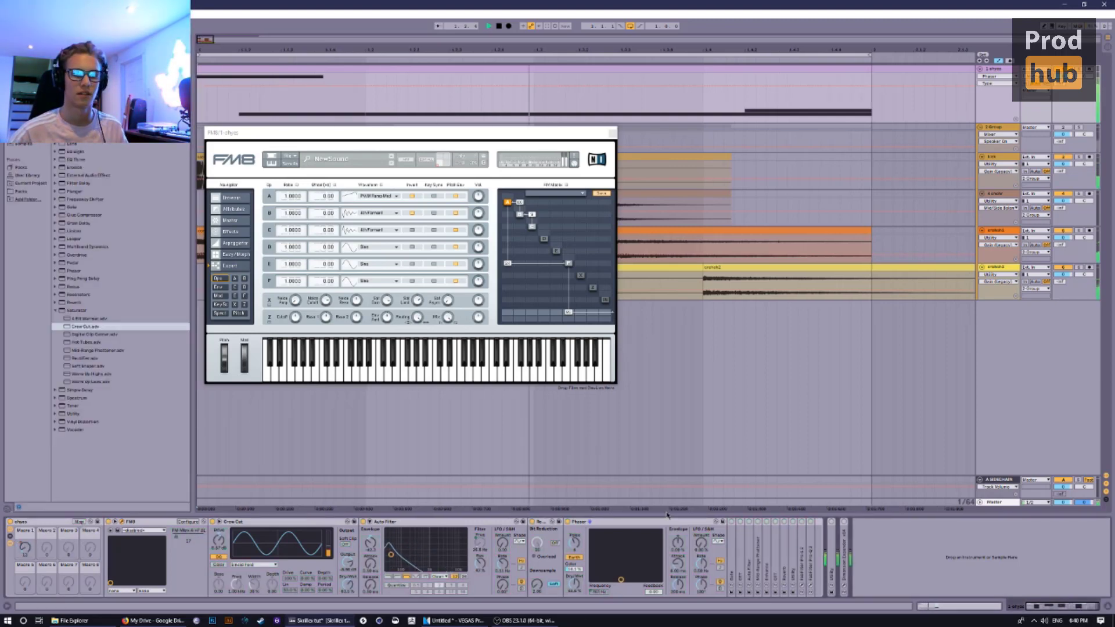
key(space)
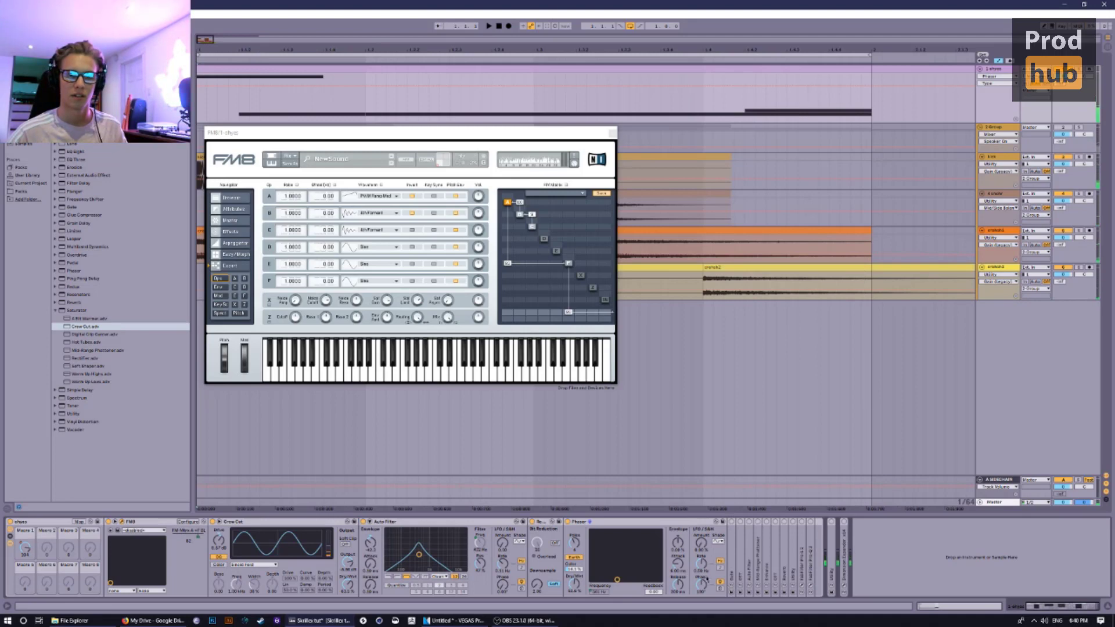
Turn on and expand the Gate after the Phaser, then play the loop through it.
click(731, 522)
double_click(732, 530)
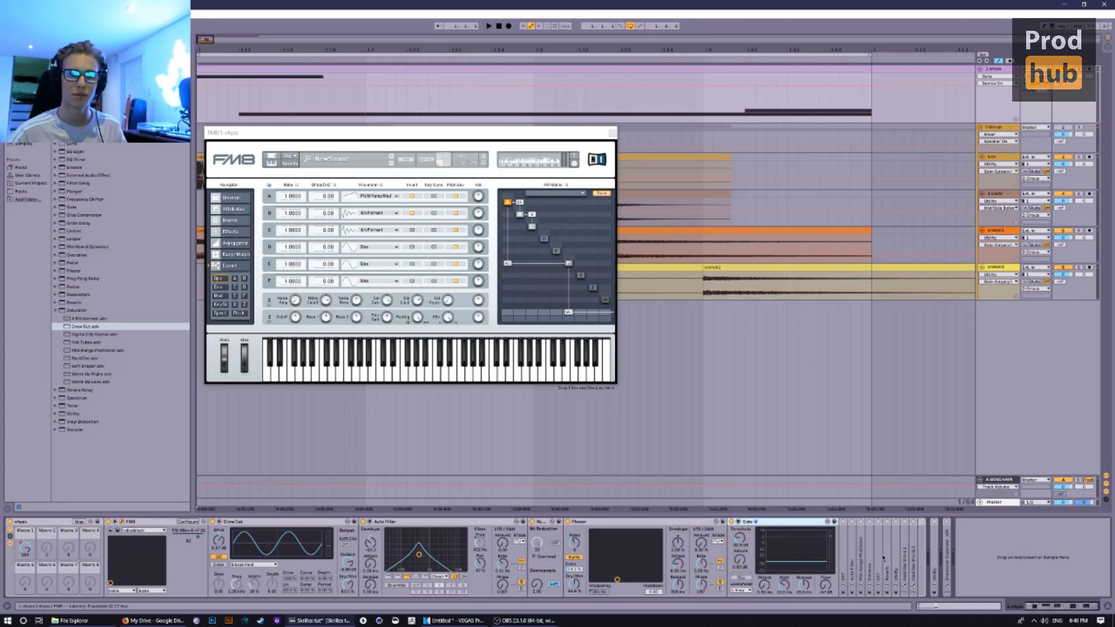
key(space)
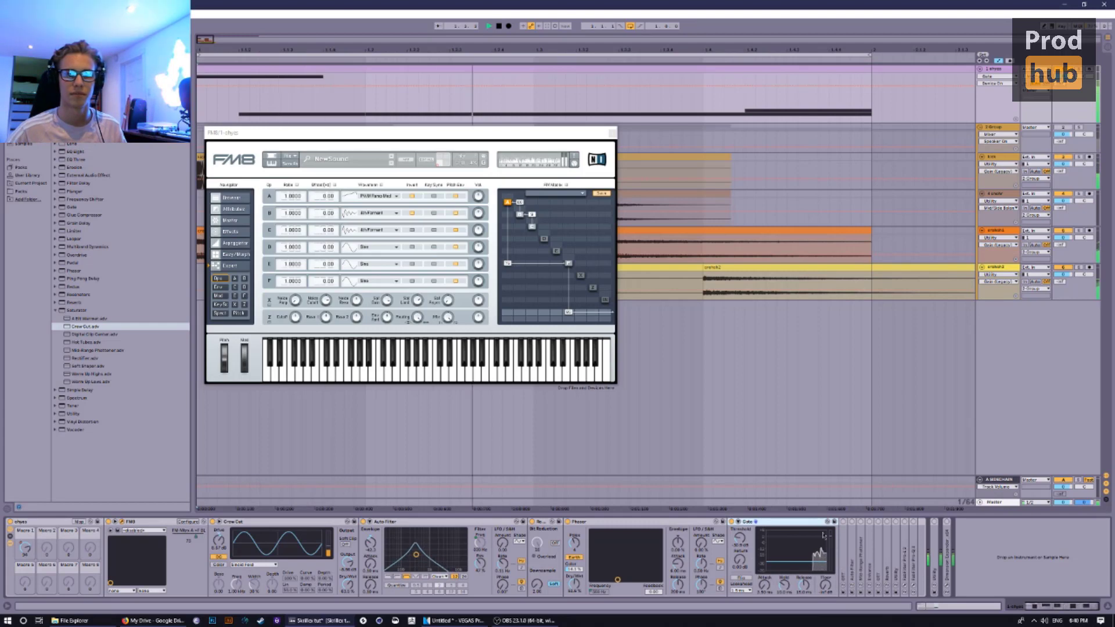
Expand and turn on the OTT device after the Gate, then play the loop through it.
double_click(841, 543)
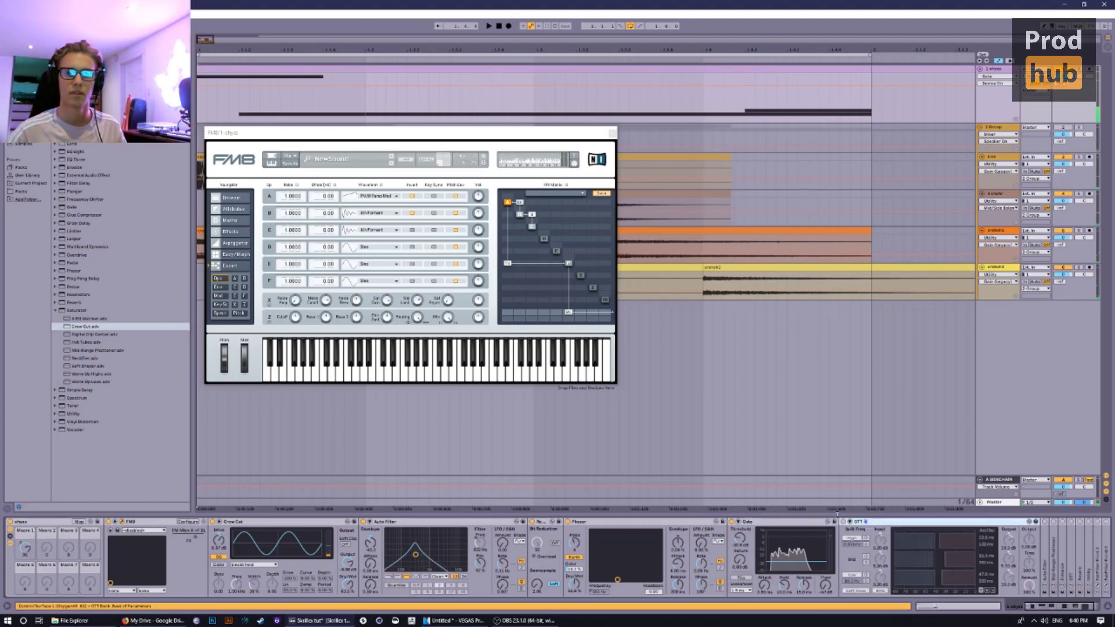
scroll(928, 557, down, 2)
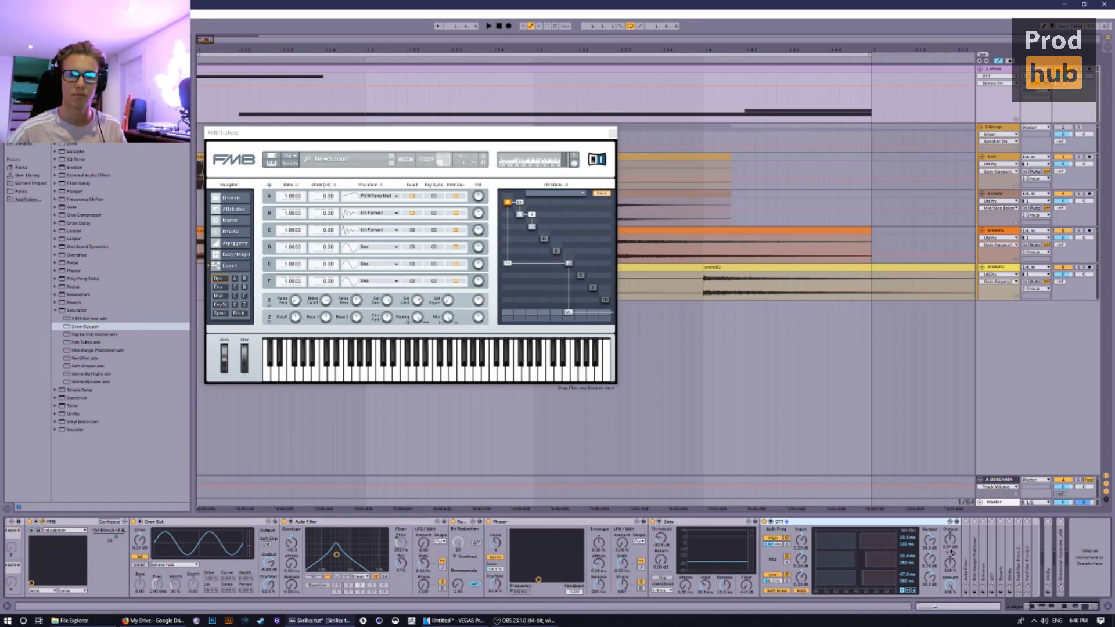
key(space)
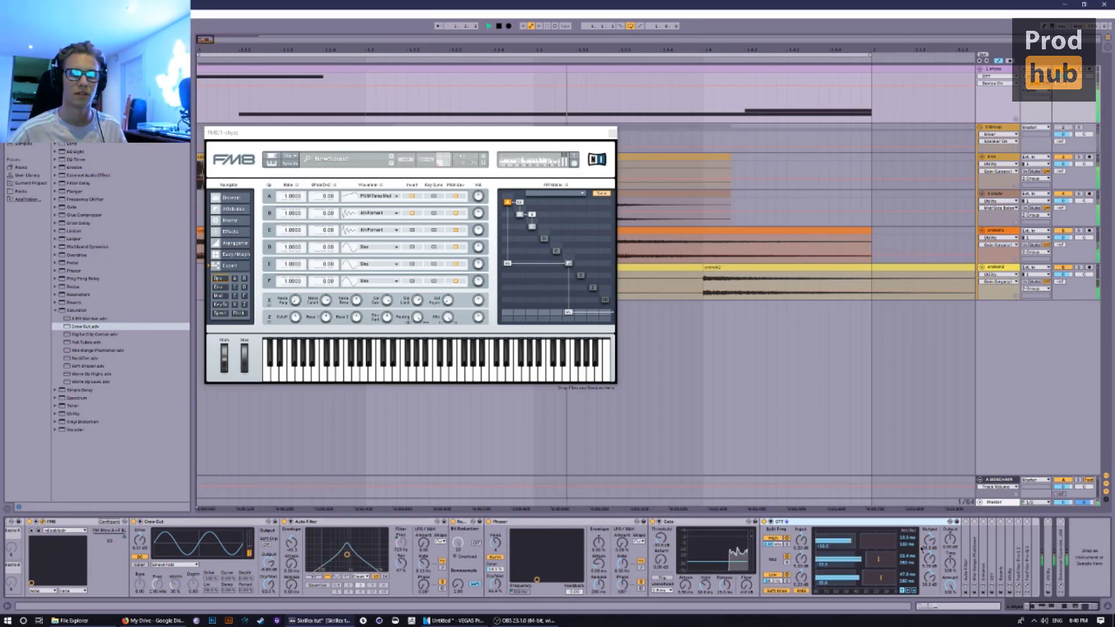
key(space)
Expand and turn on the second Auto Filter after OTT, using the high-pass type with the 12 dB slope.
double_click(966, 562)
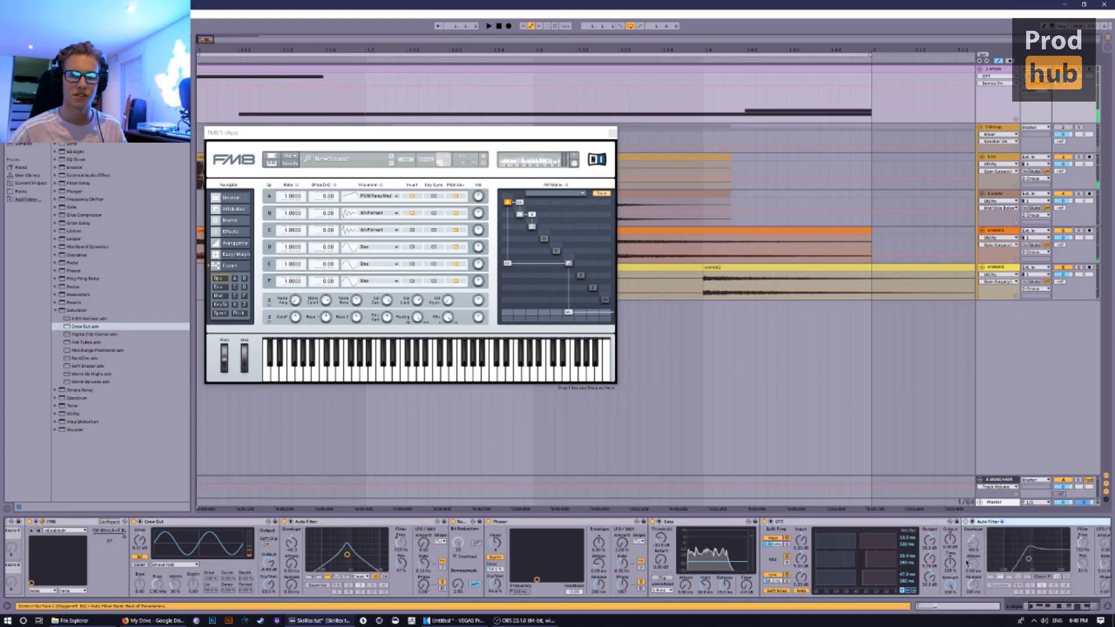
click(1092, 607)
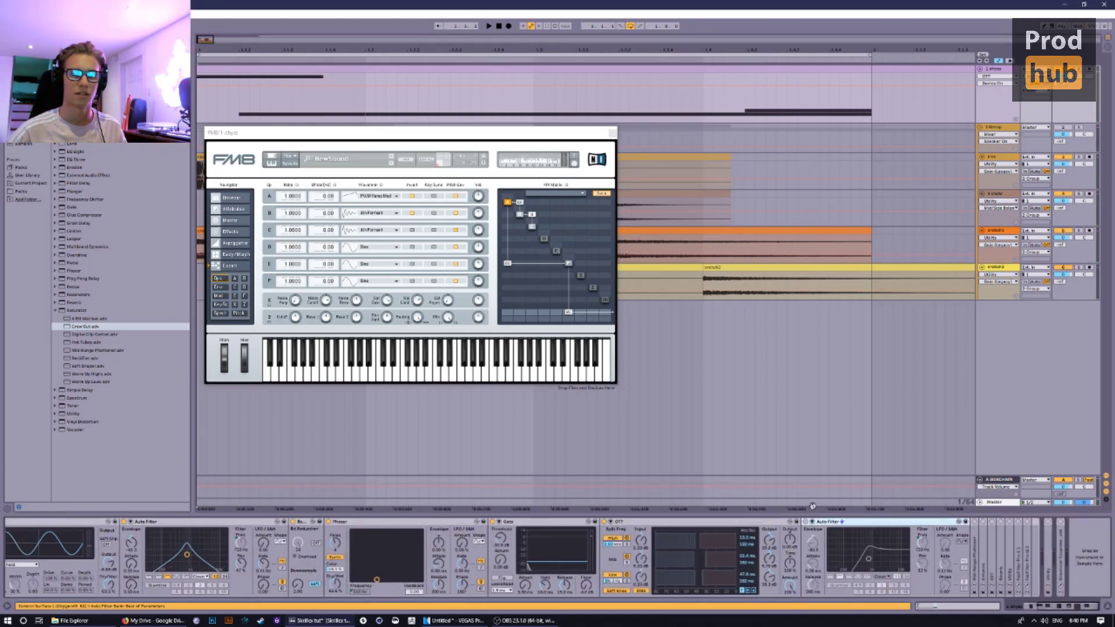
click(805, 522)
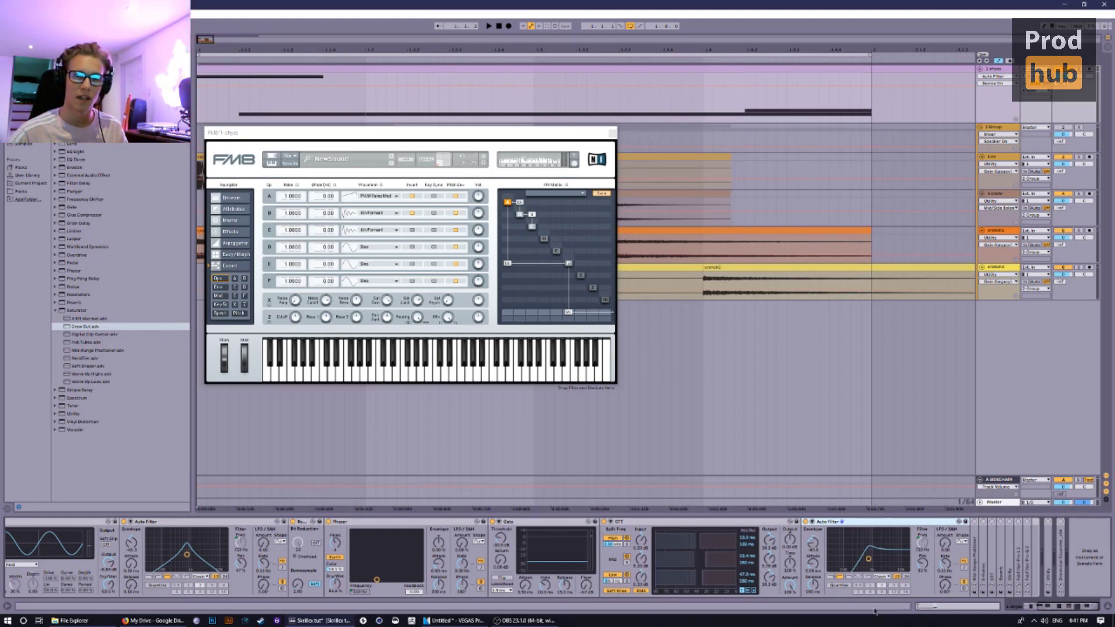
click(838, 579)
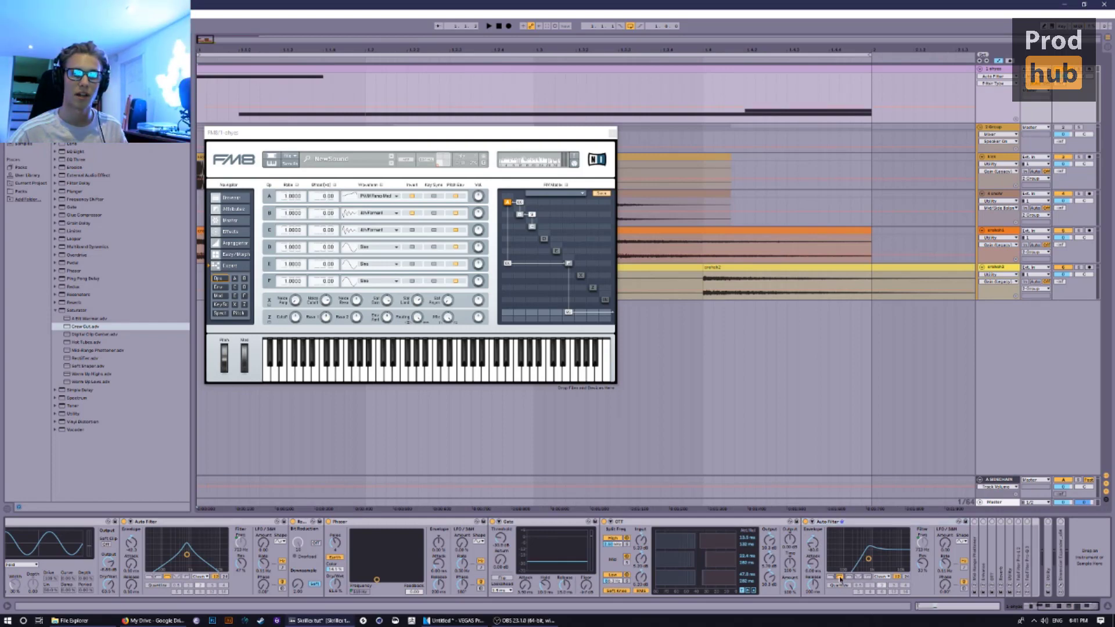
click(897, 577)
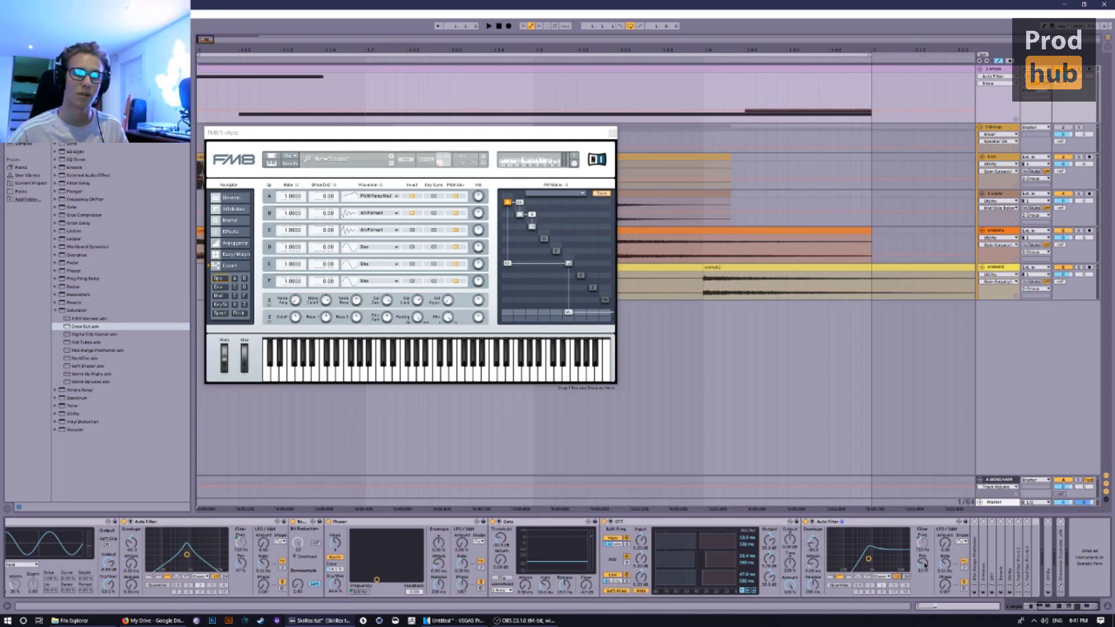
click(923, 546)
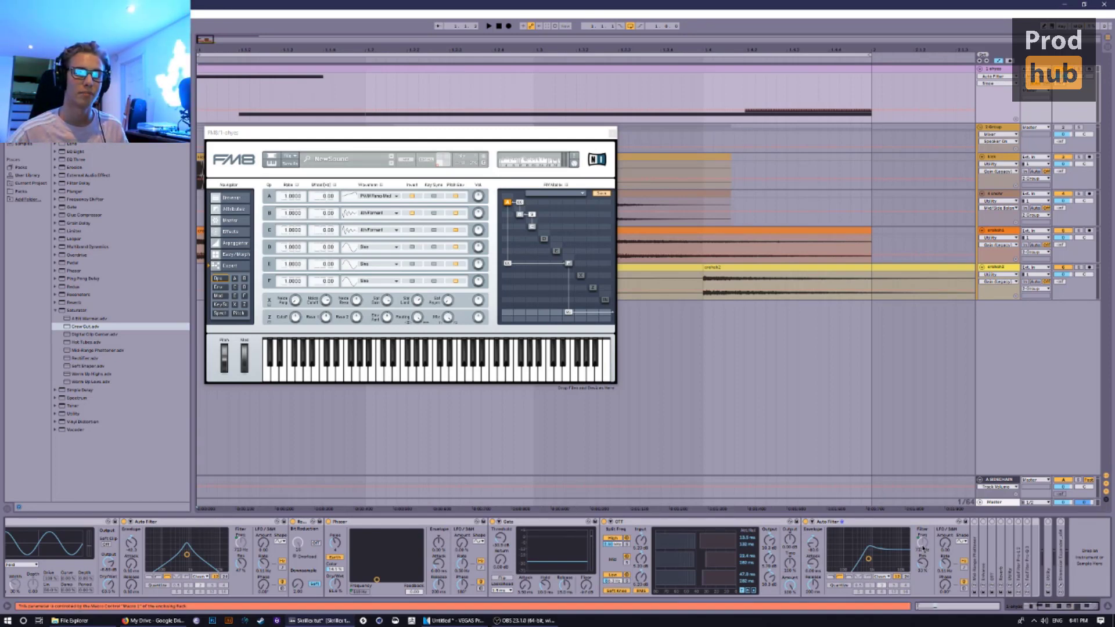
Inspect the rack's macro mappings, leave mapping mode, and play the loop through the second Auto Filter.
click(1024, 606)
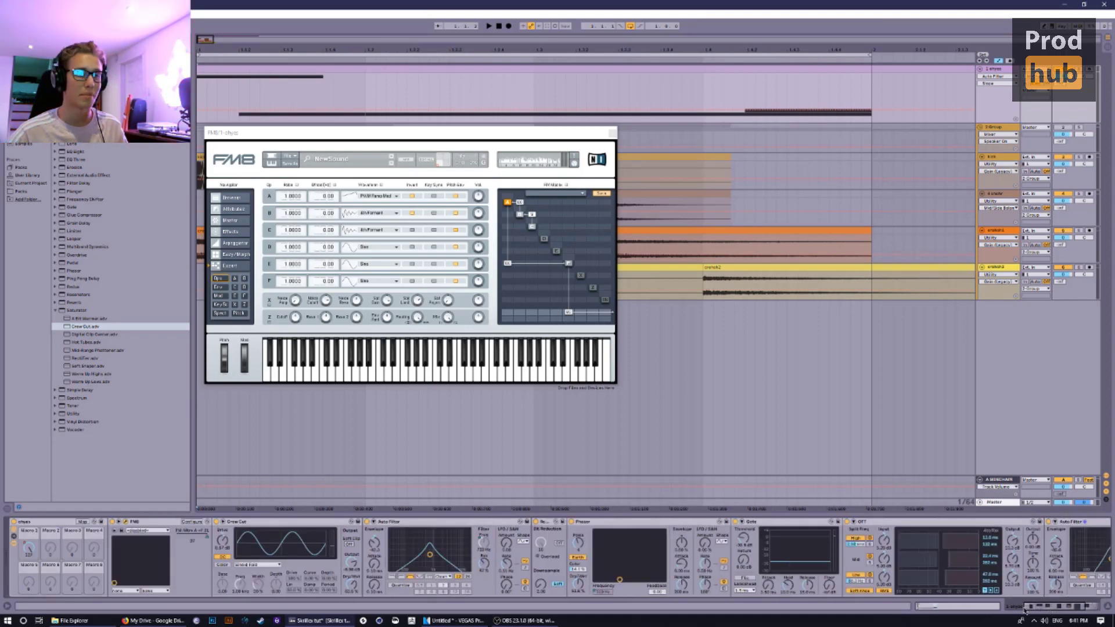
click(82, 522)
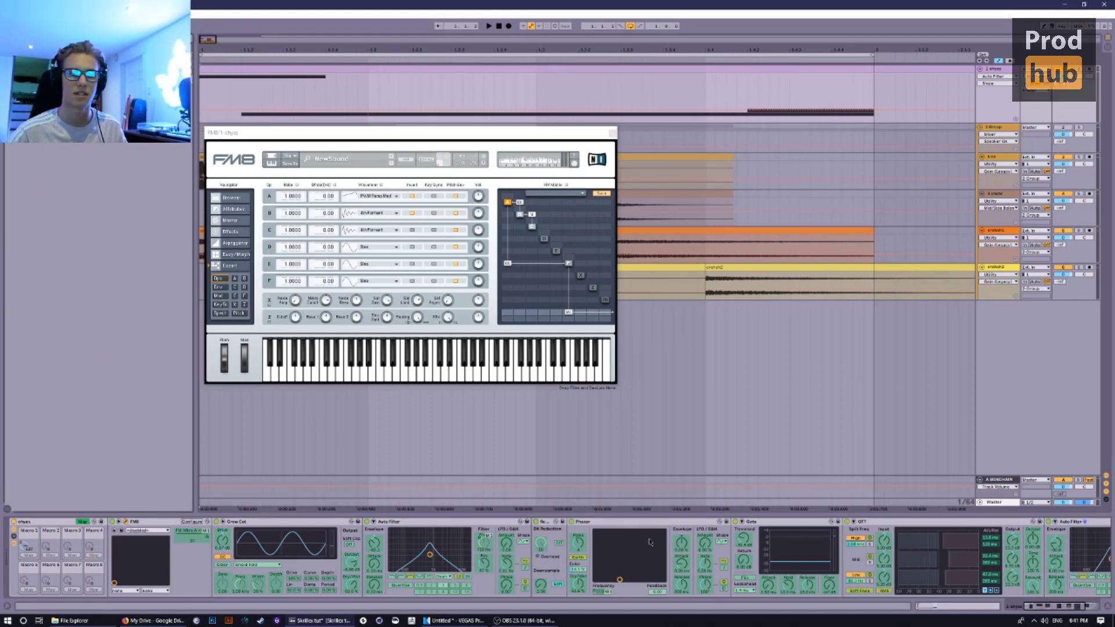
click(83, 522)
key(space)
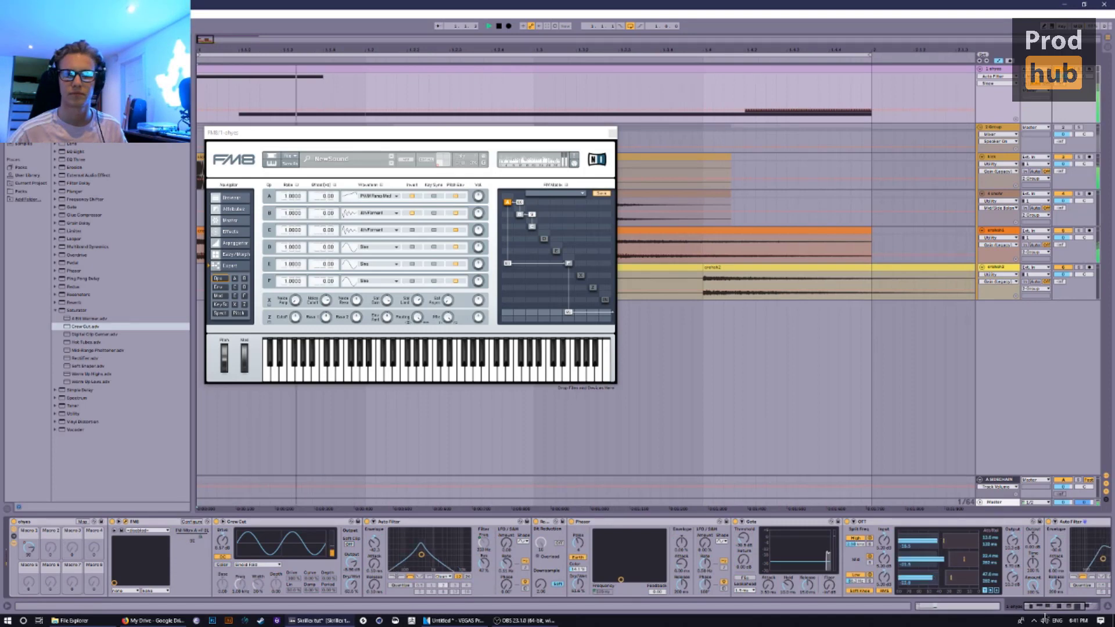
click(1058, 607)
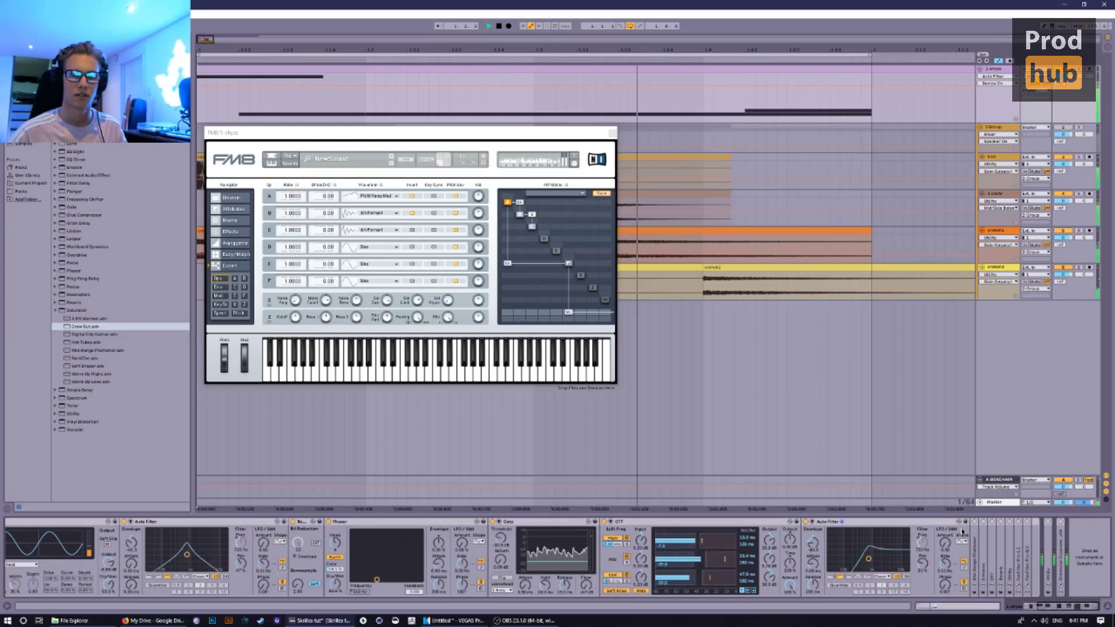
key(space)
Turn on and expand the Mid-Range Phattener saturator, select its preset in the Saturator browser folder, and play the loop.
double_click(974, 537)
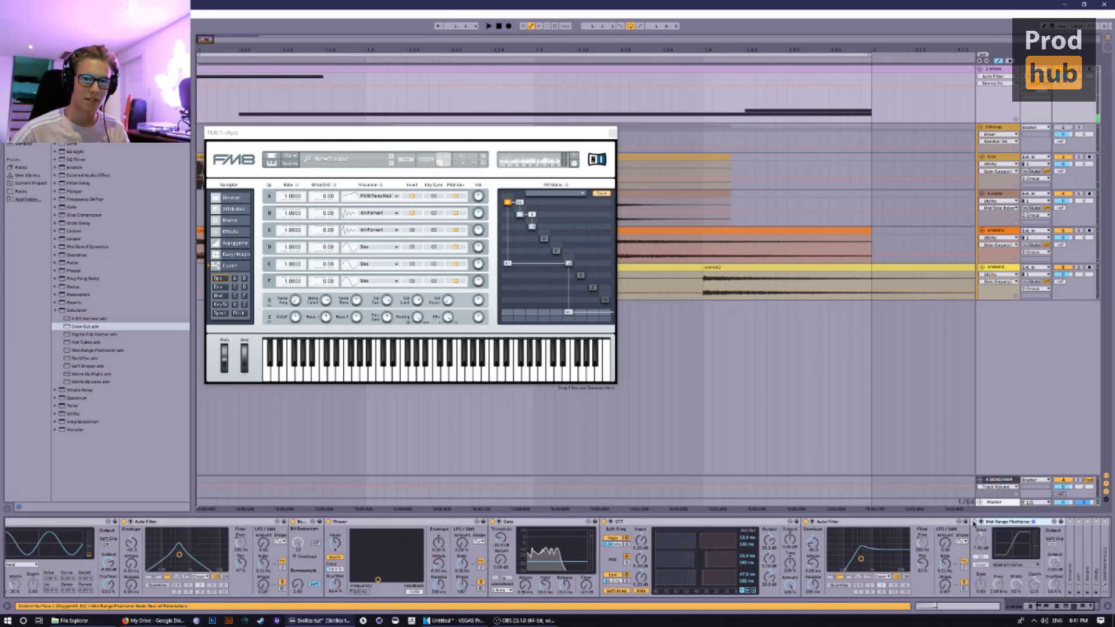
double_click(974, 522)
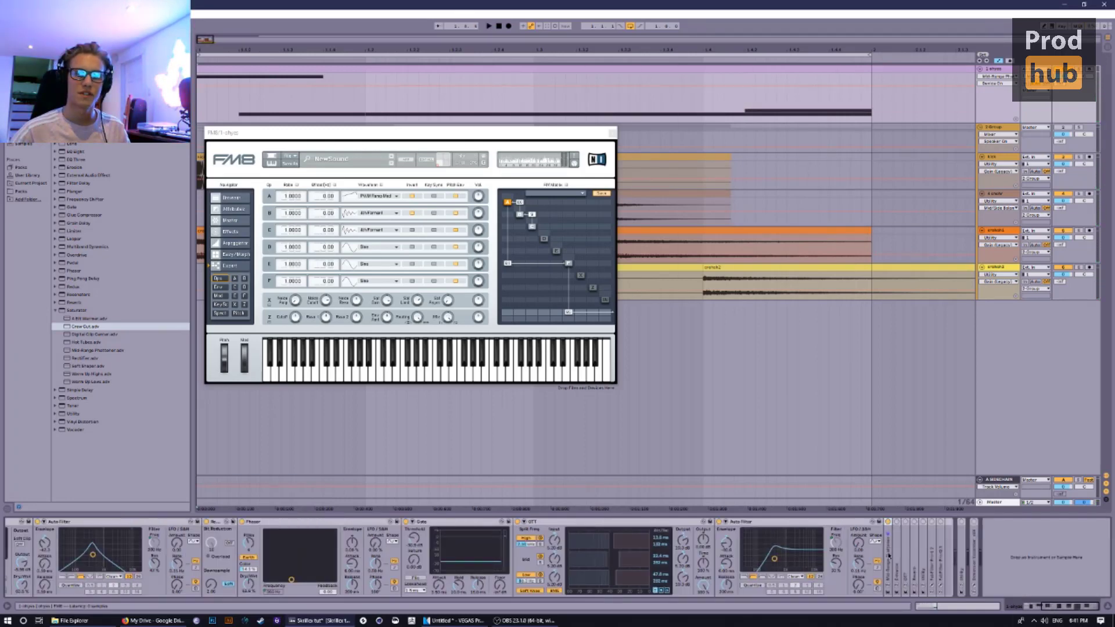
double_click(887, 522)
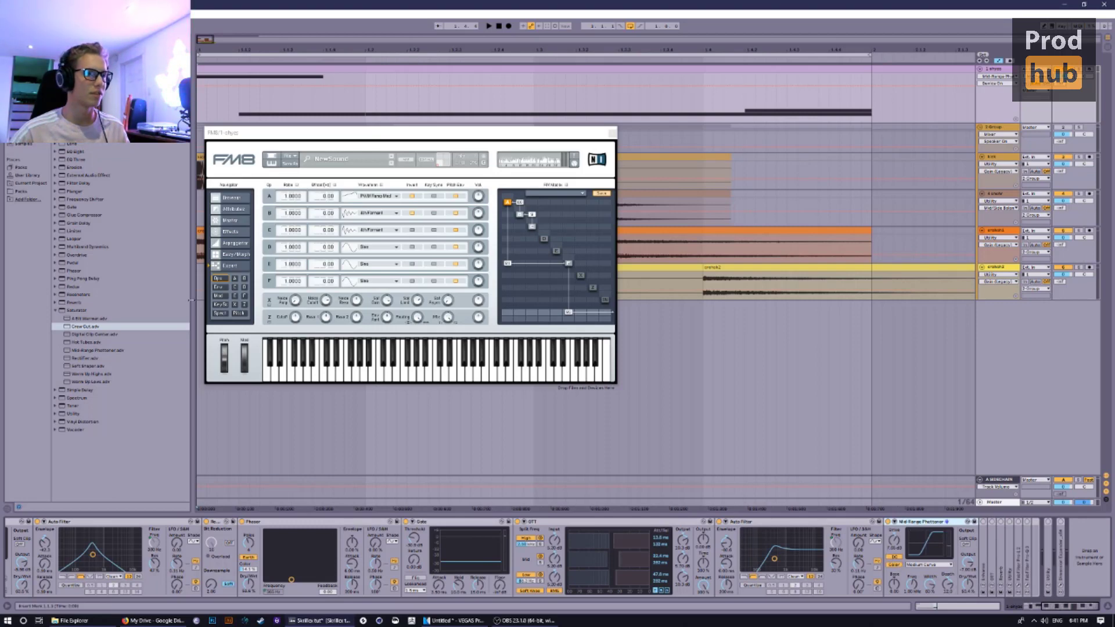
click(93, 349)
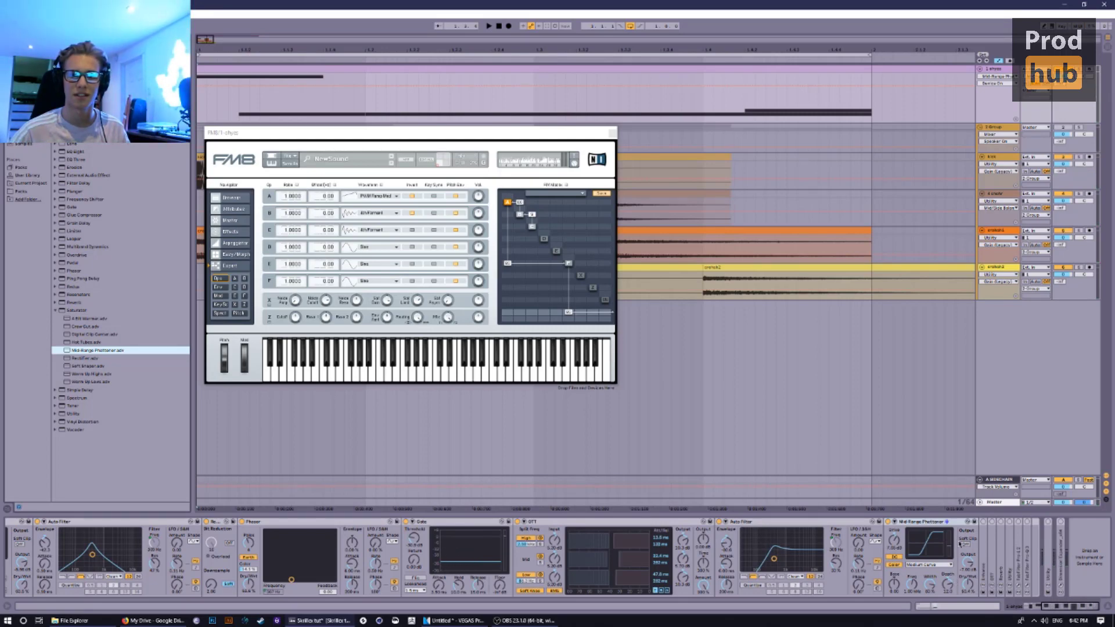
key(space)
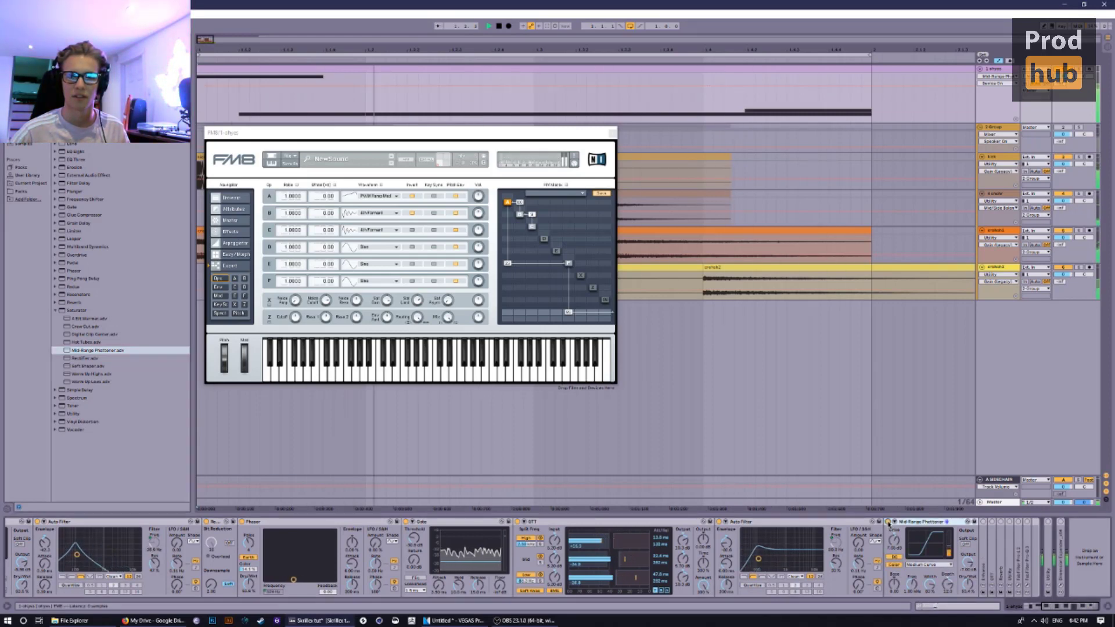
key(space)
Expand and turn on the Enhance device after the Mid-Range Phattener, and select its preset in the Overdrive browser folder.
double_click(987, 556)
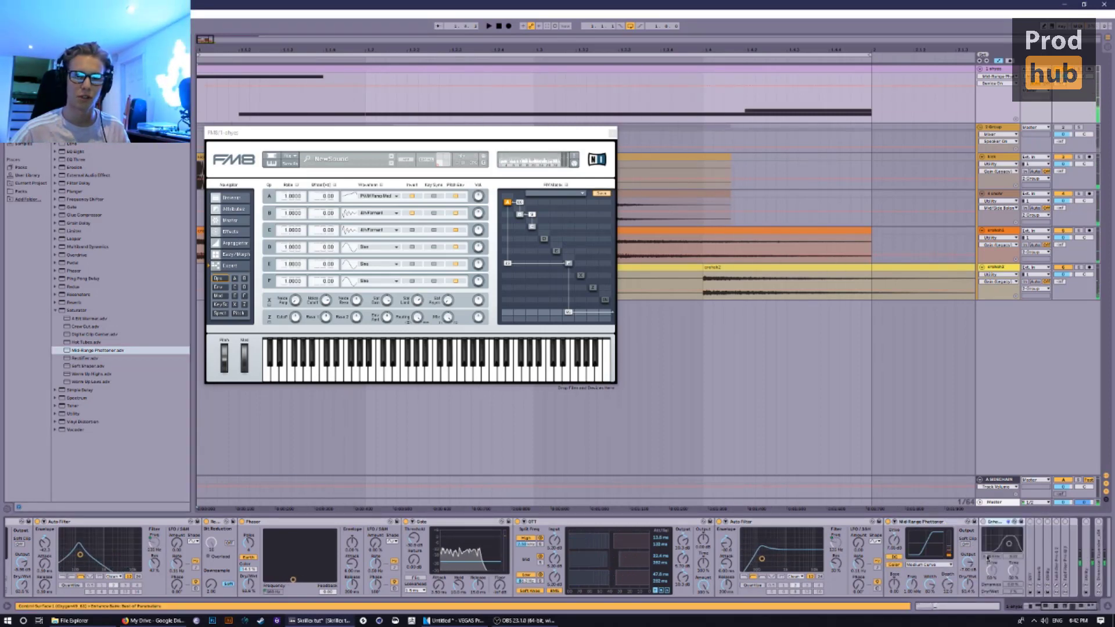
click(991, 556)
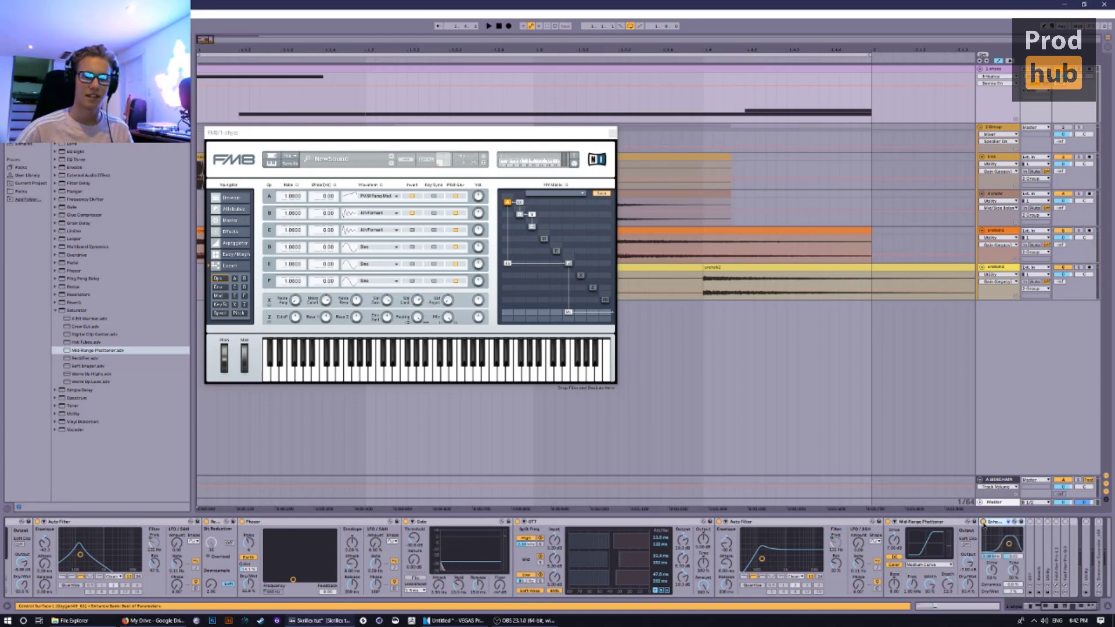
scroll(1086, 601, right, 2)
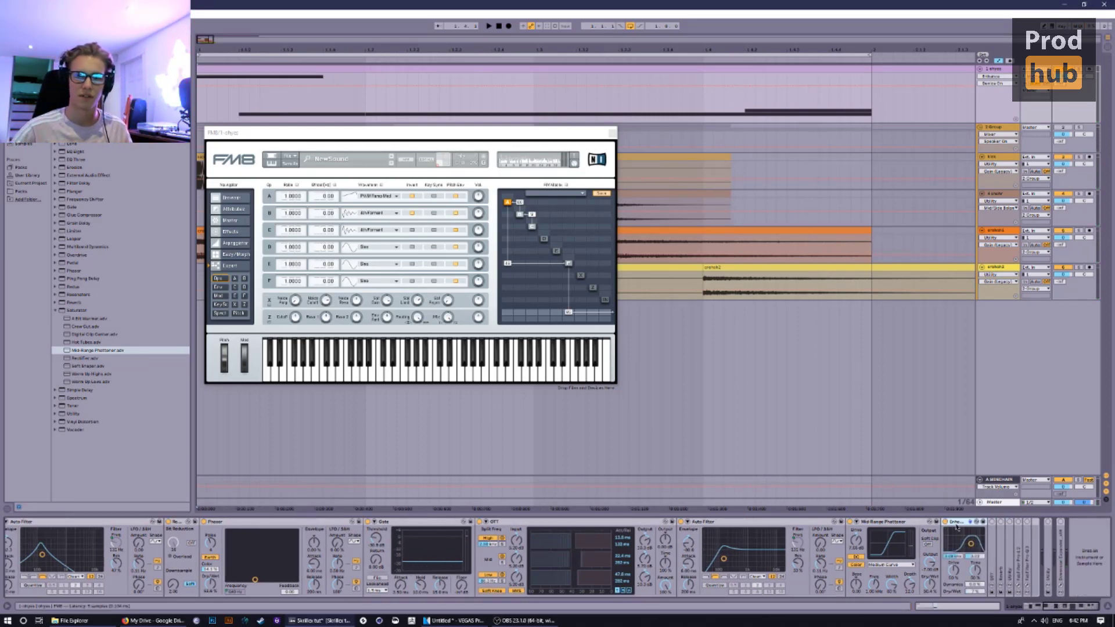
click(56, 255)
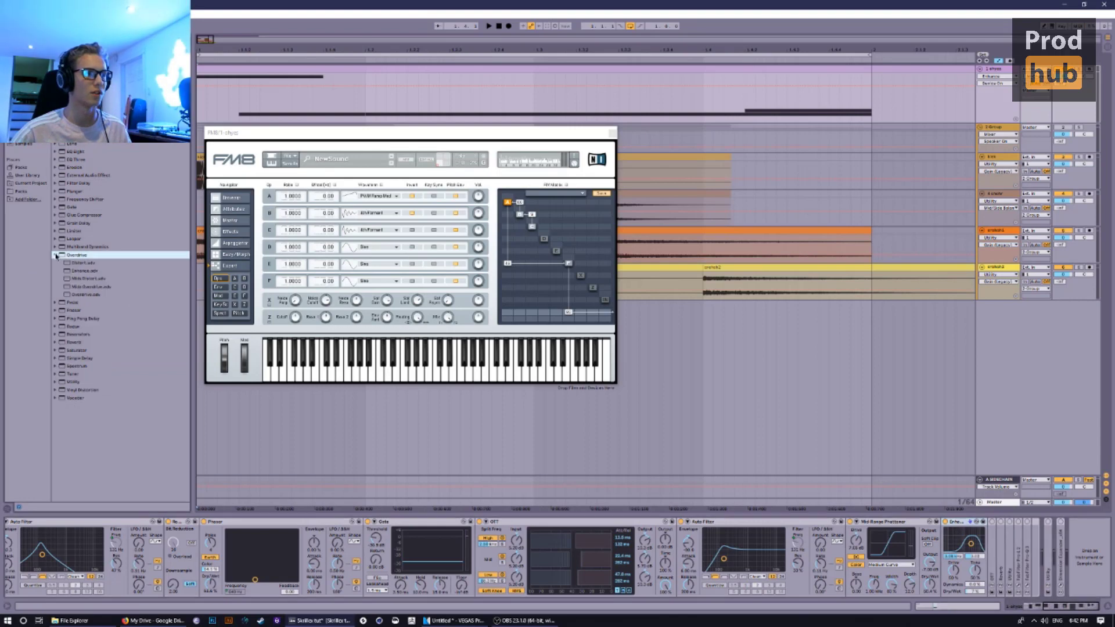
click(81, 271)
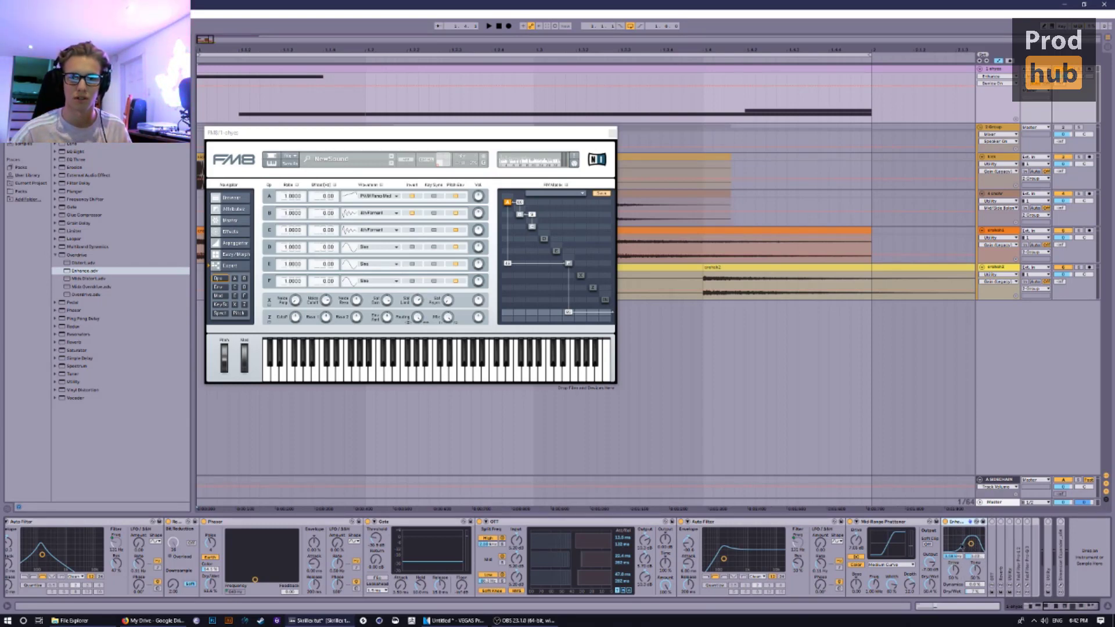
Play the loop through the Enhance overdrive, bypassing and re-enabling the device to compare the sound.
click(977, 559)
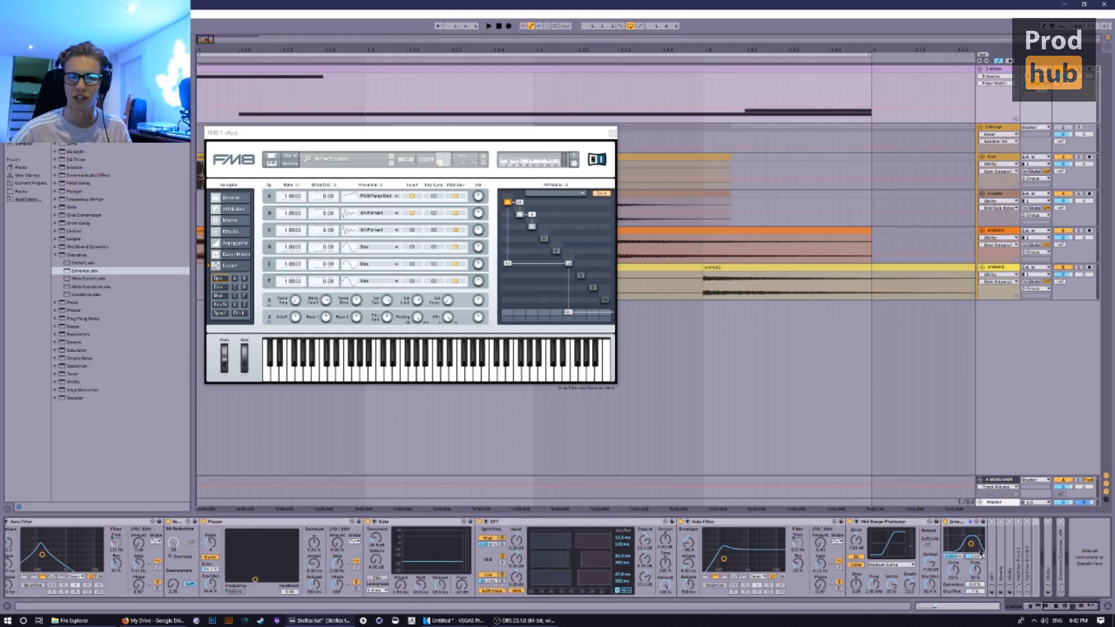
key(space)
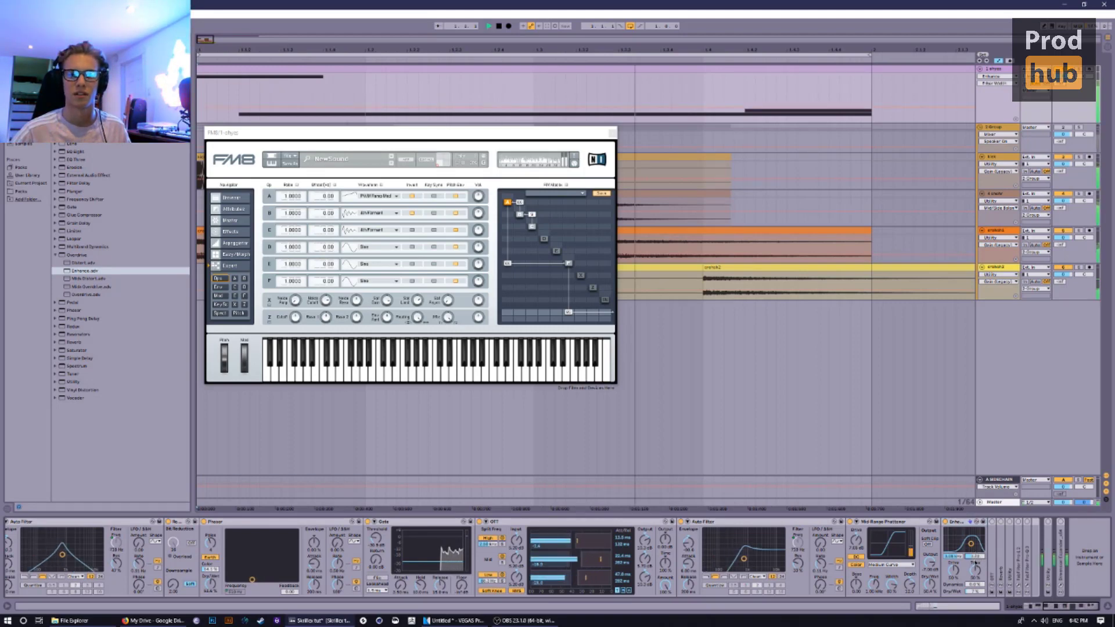
click(945, 522)
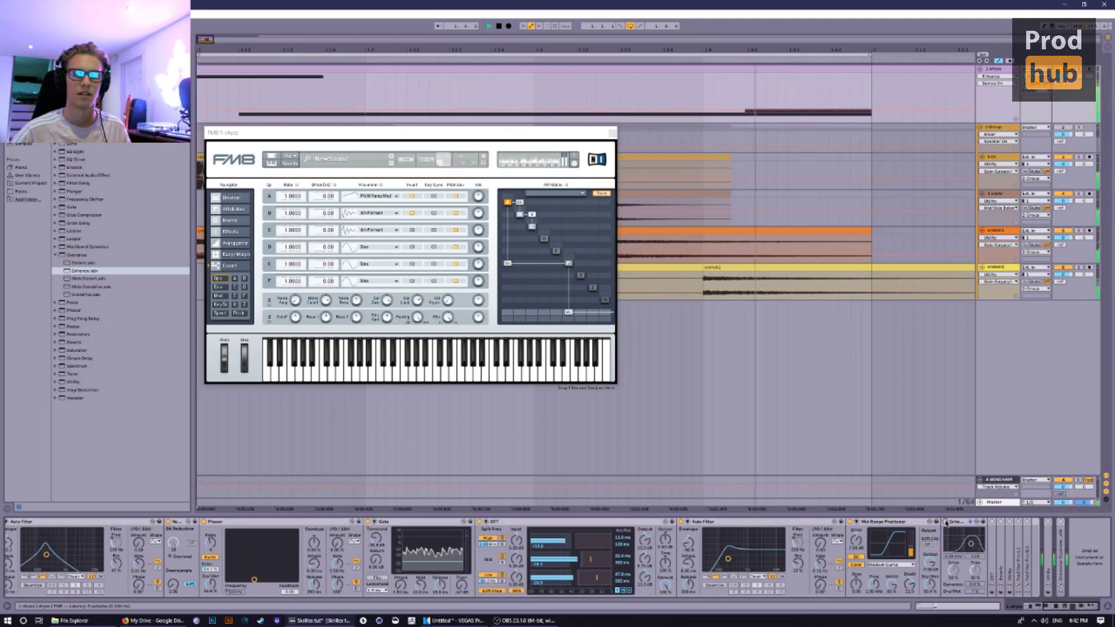
click(945, 521)
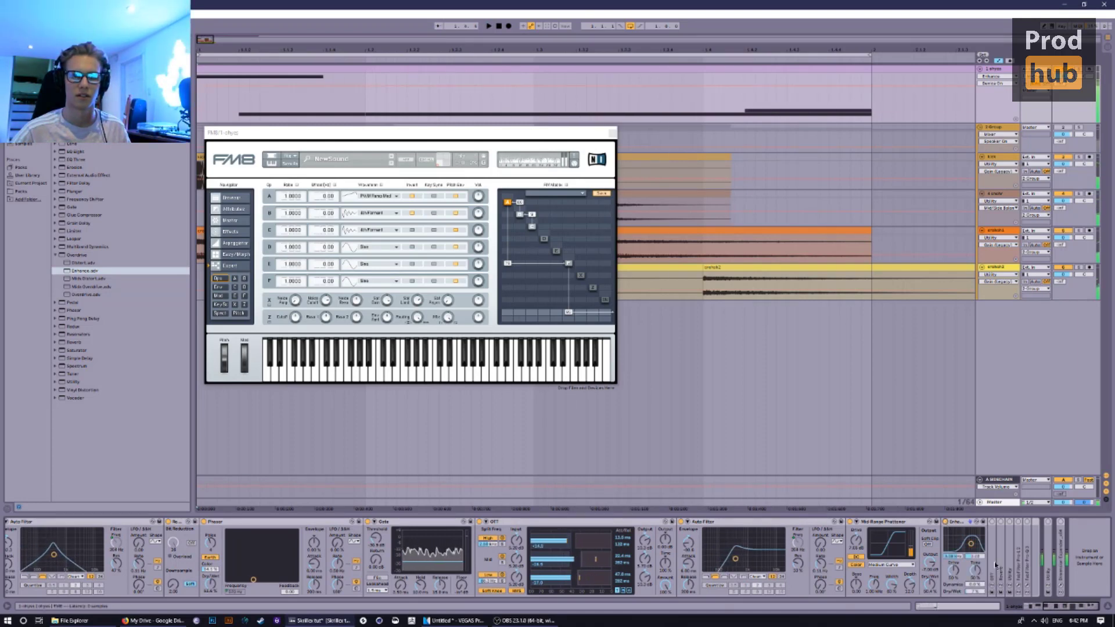
Expand and turn on the second OTT device after Enhance, and play the loop through it.
double_click(993, 565)
key(space)
drag(1050, 605, 1065, 606)
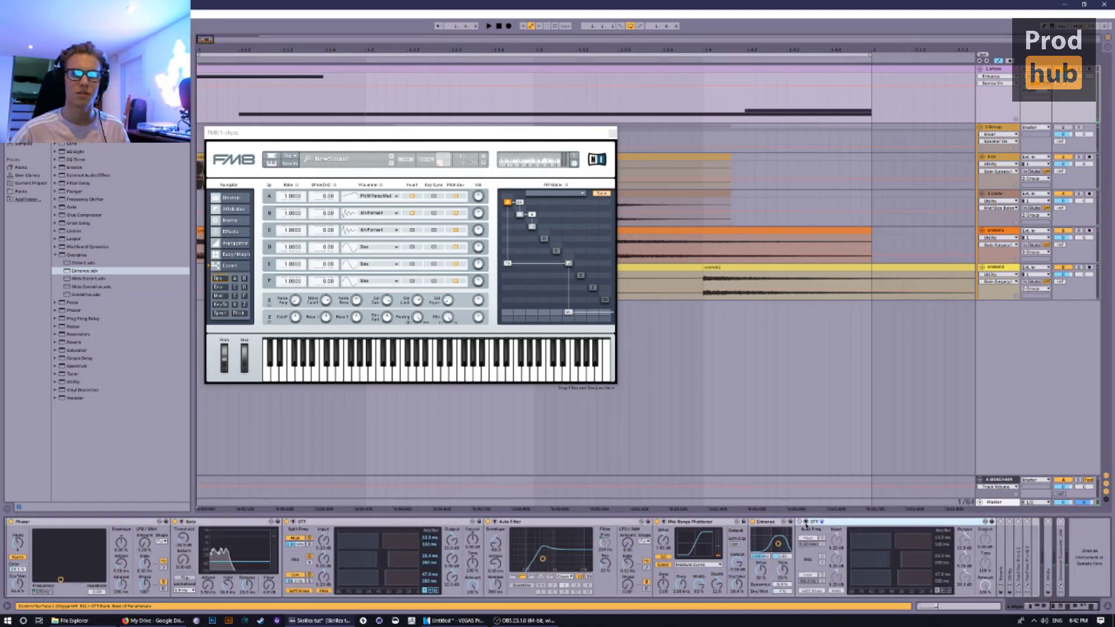
click(800, 522)
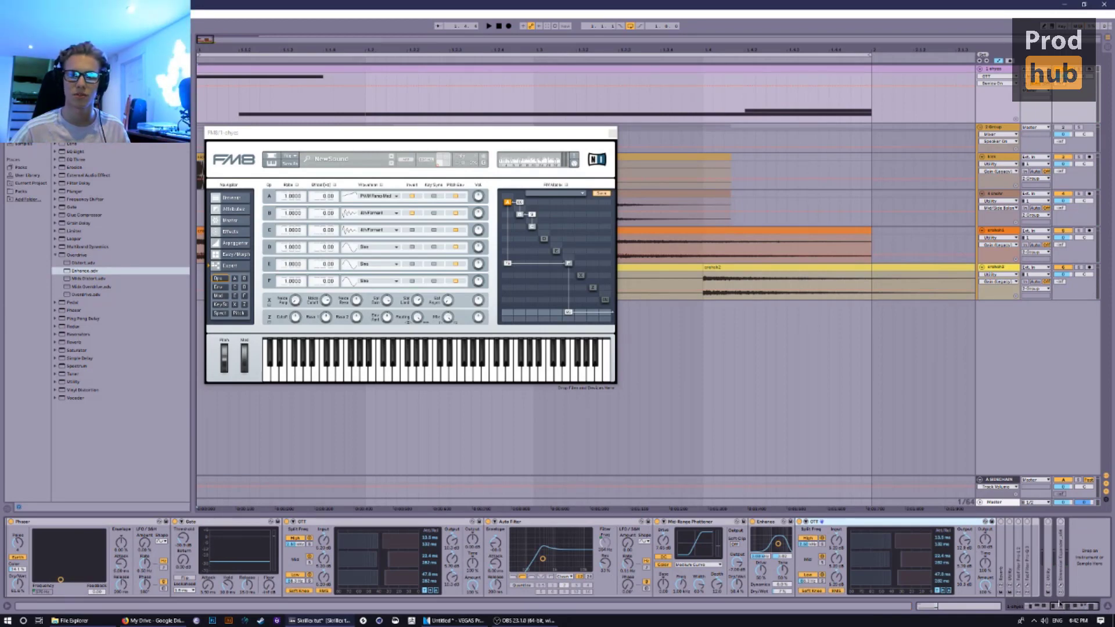
key(space)
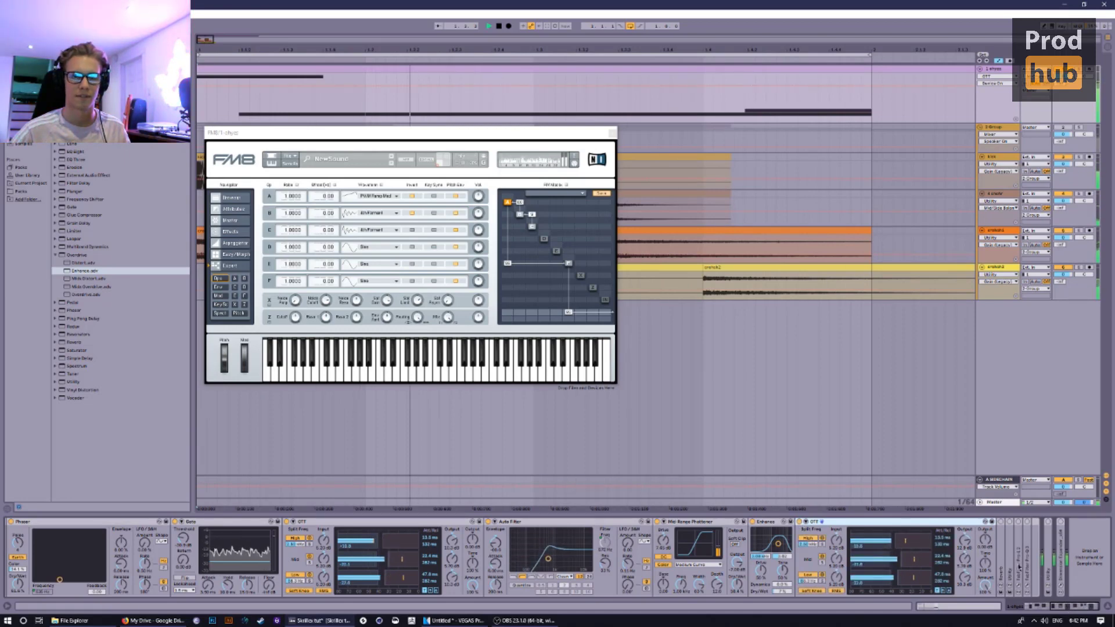
key(space)
Expand and turn on the Reverb after the second OTT, and play the loop through it.
double_click(1002, 539)
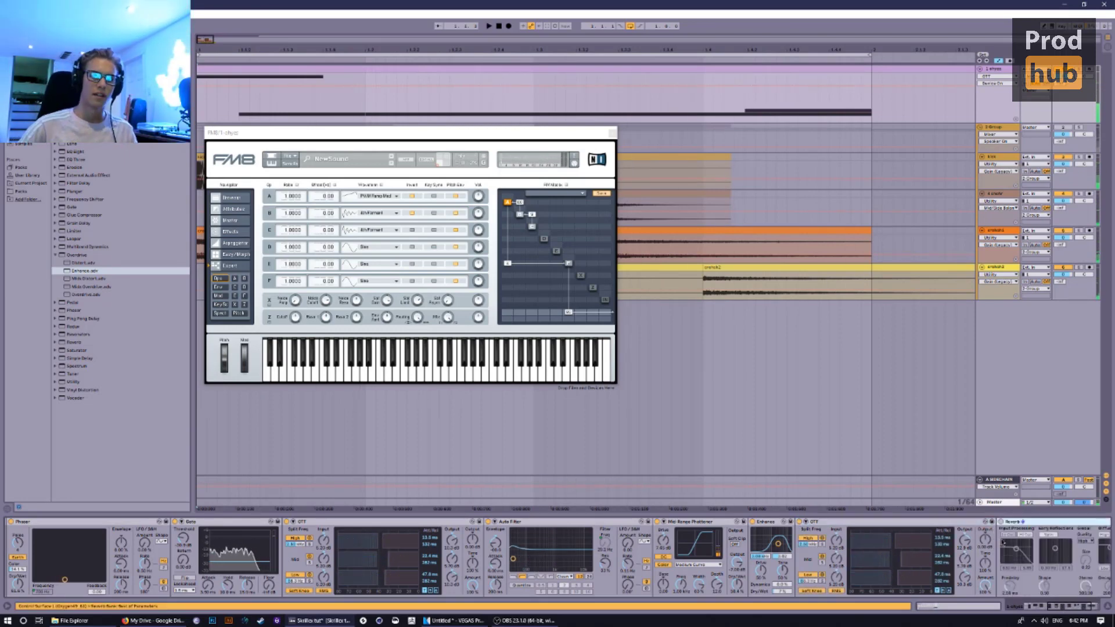
drag(1001, 540, 782, 516)
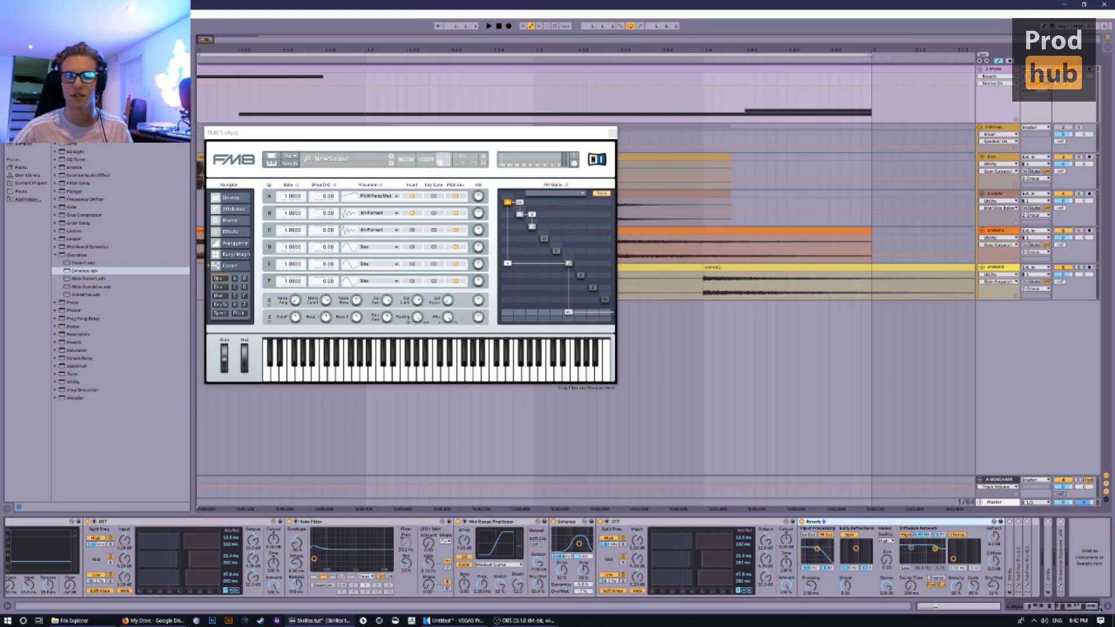
key(space)
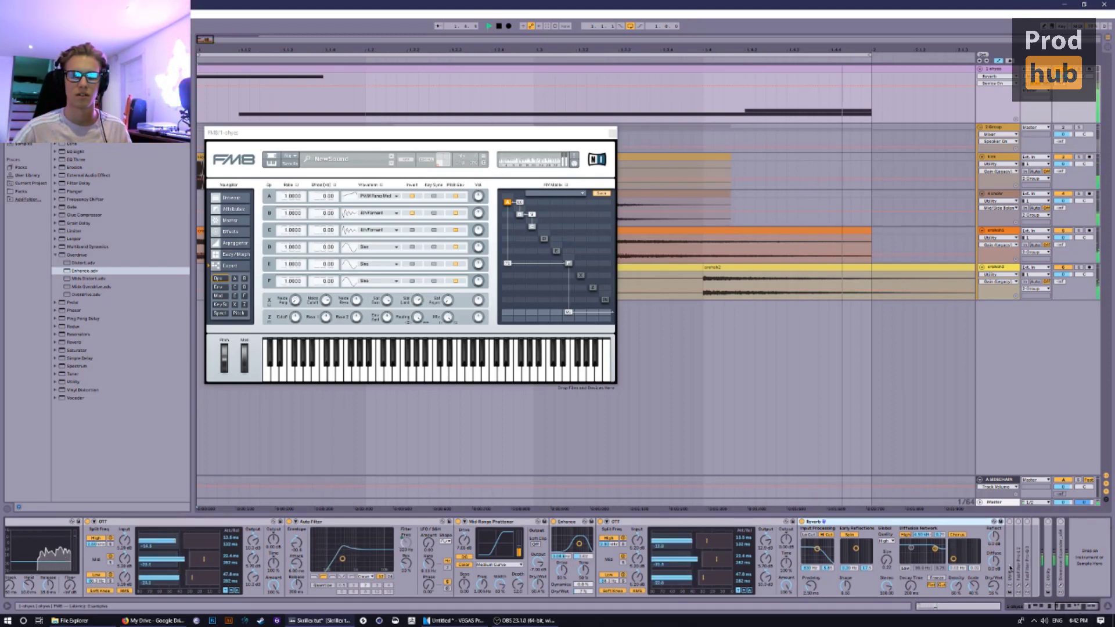
key(space)
Expand and turn on the Utility device that follows the Reverb.
double_click(1011, 568)
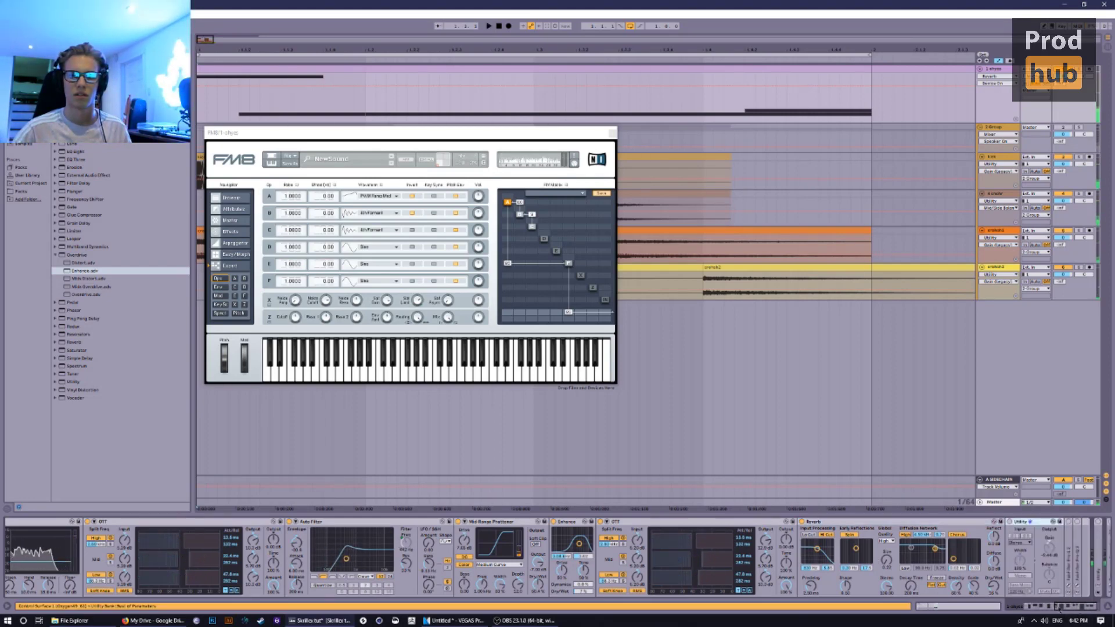
drag(1080, 606, 1112, 607)
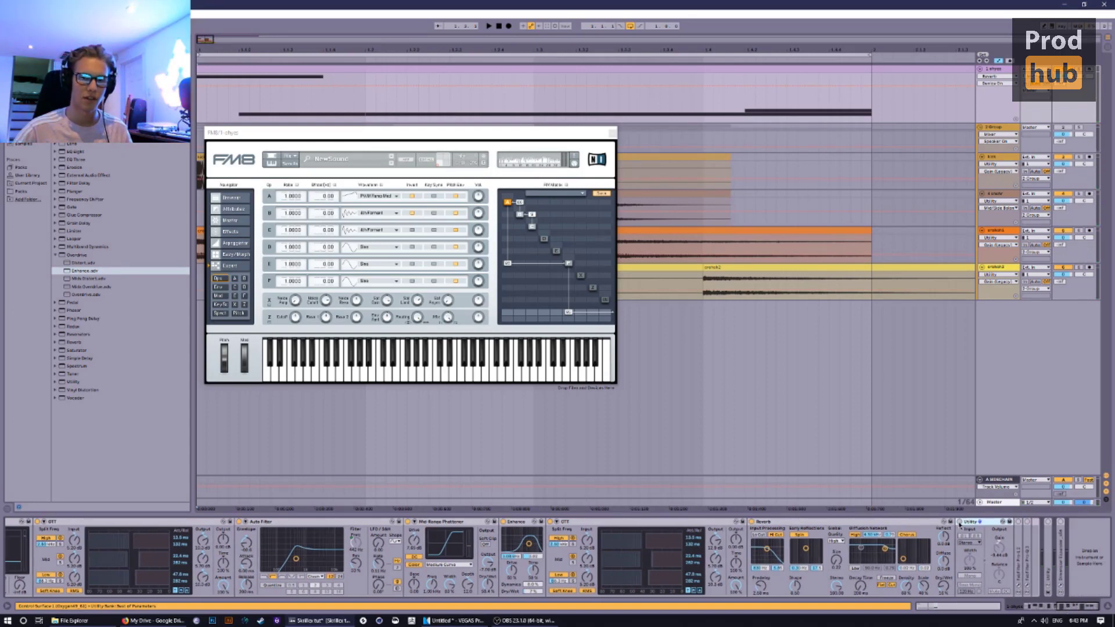
click(959, 522)
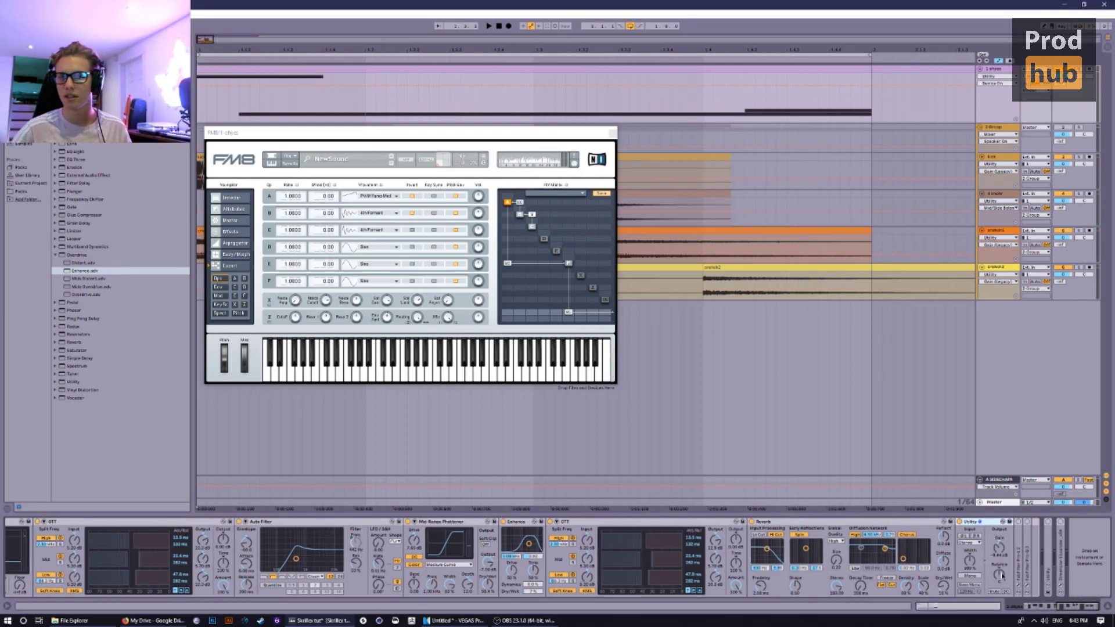
Expand and turn on the FabFilter Pro-L 2 limiter after the Utility.
click(1017, 562)
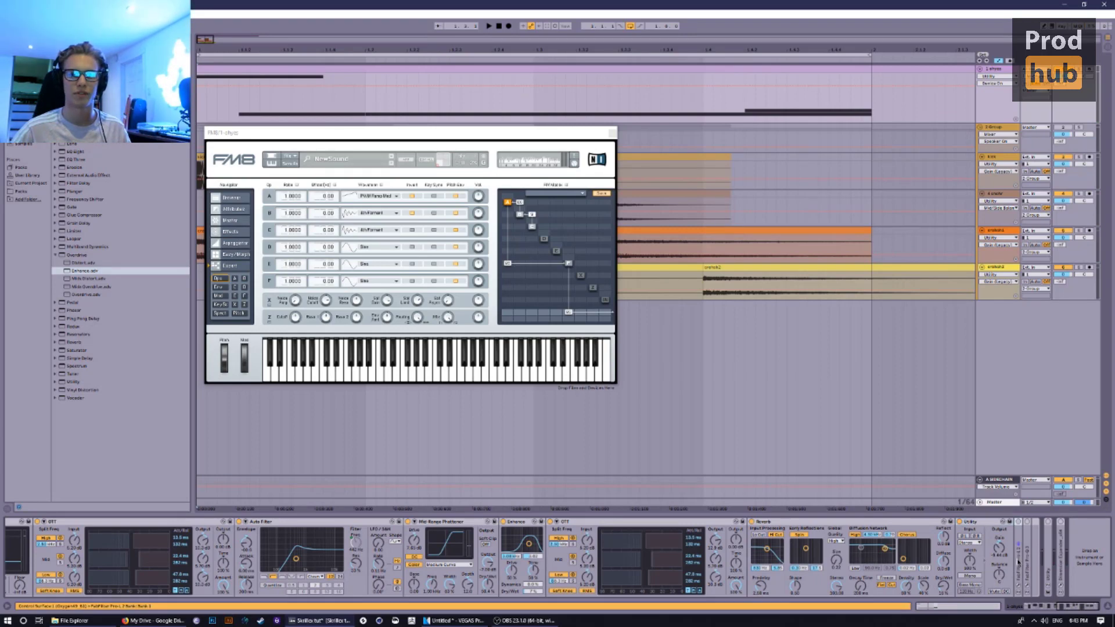
double_click(1017, 561)
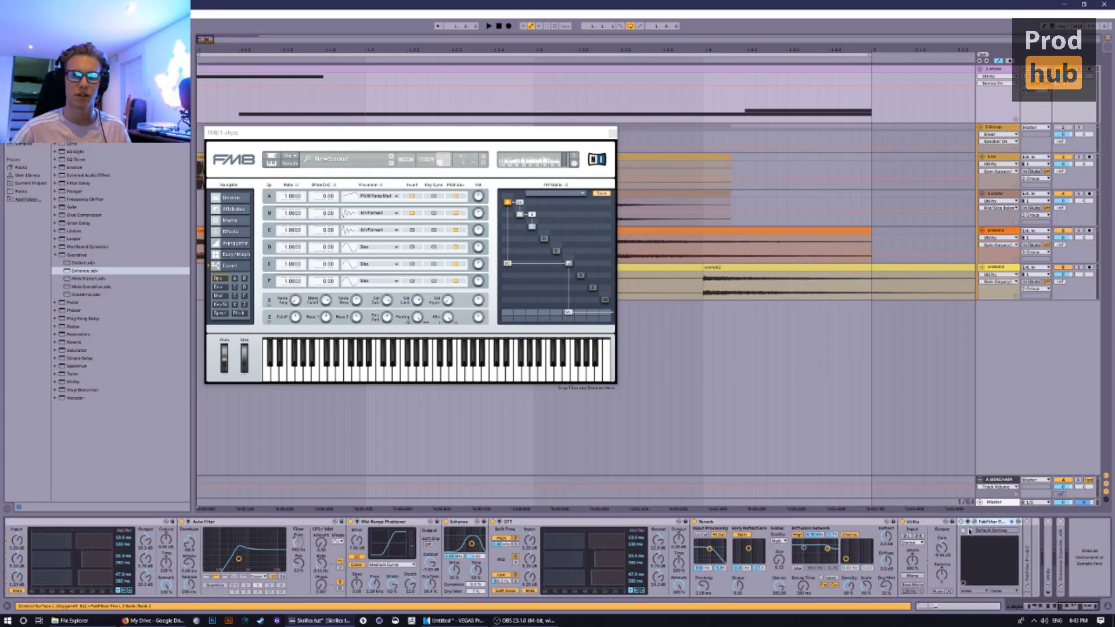
click(961, 522)
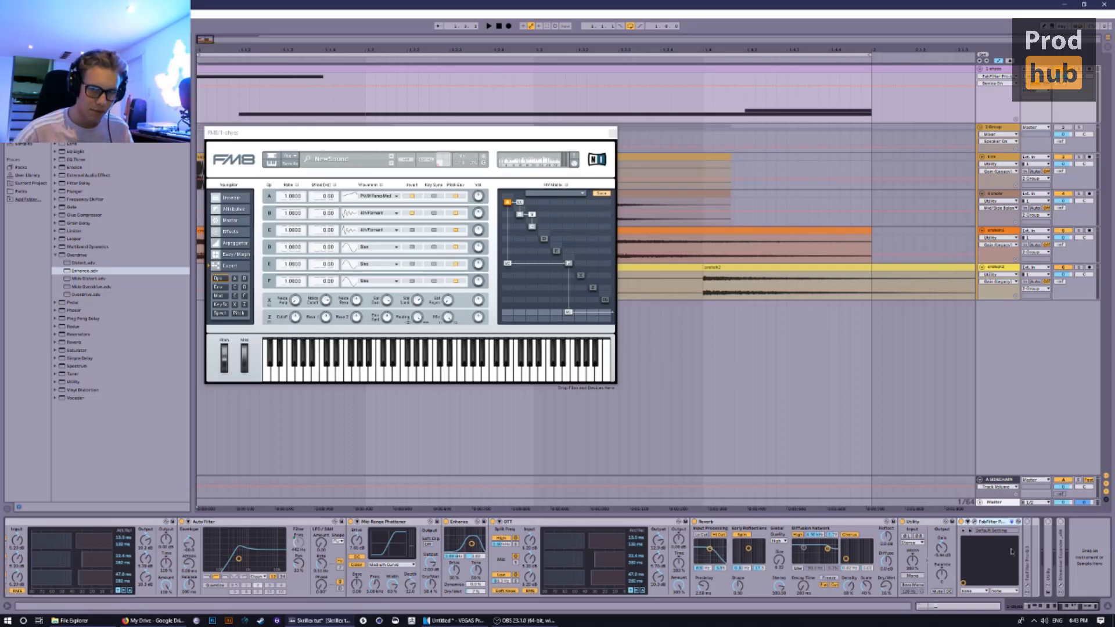
click(975, 524)
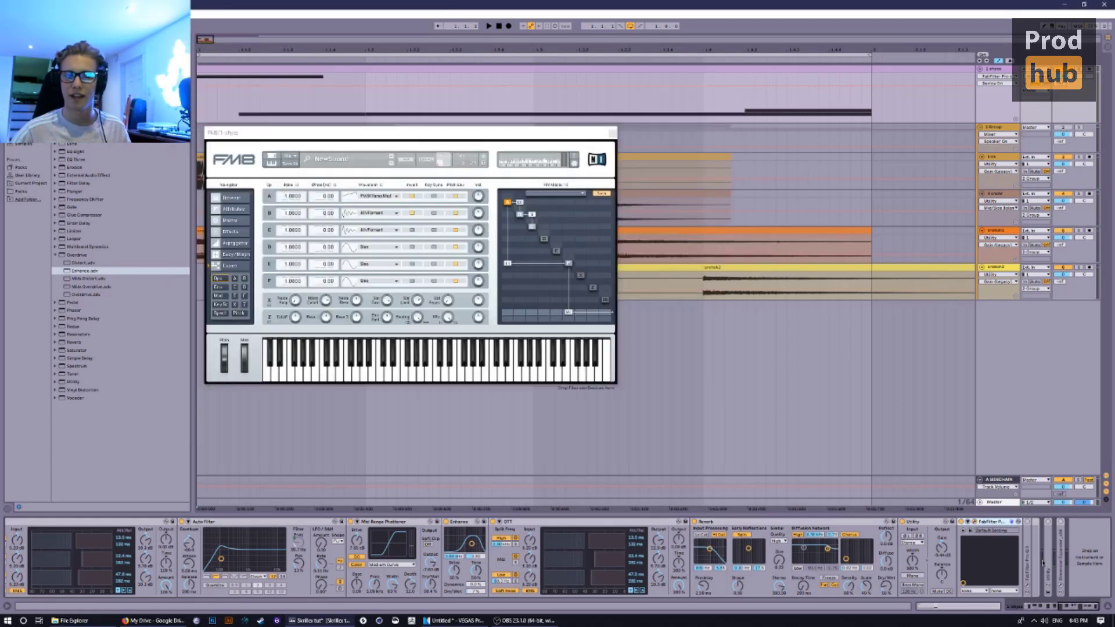
Expand the FabFilter Pro-Q 3 after the limiter, open its EQ window, and move the window aside.
double_click(1028, 560)
drag(1064, 607, 1093, 608)
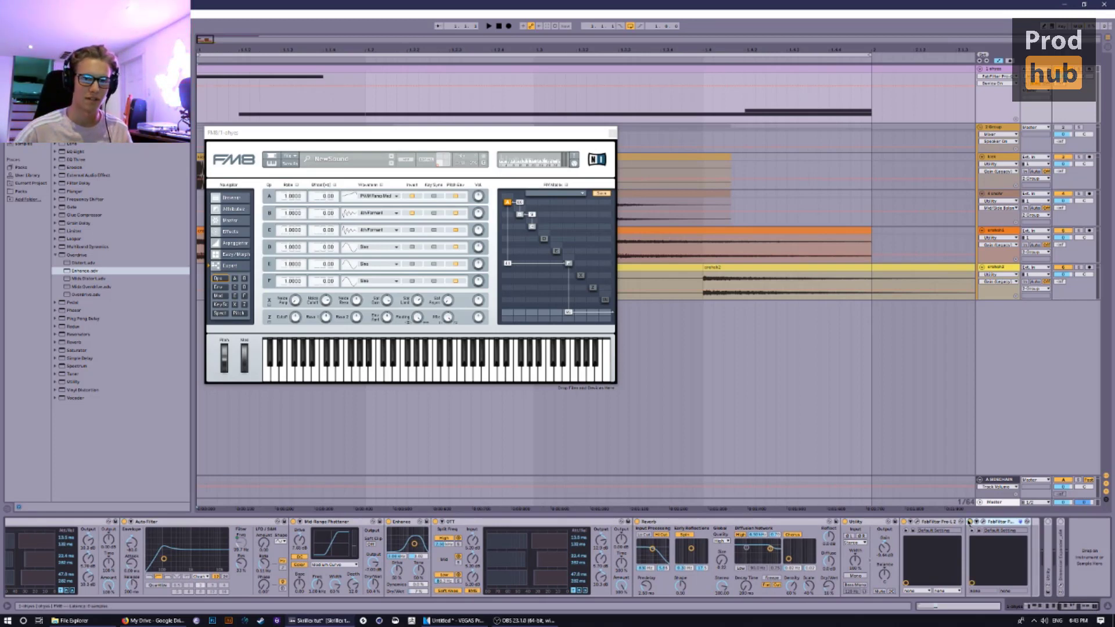
click(982, 522)
drag(401, 114, 350, 106)
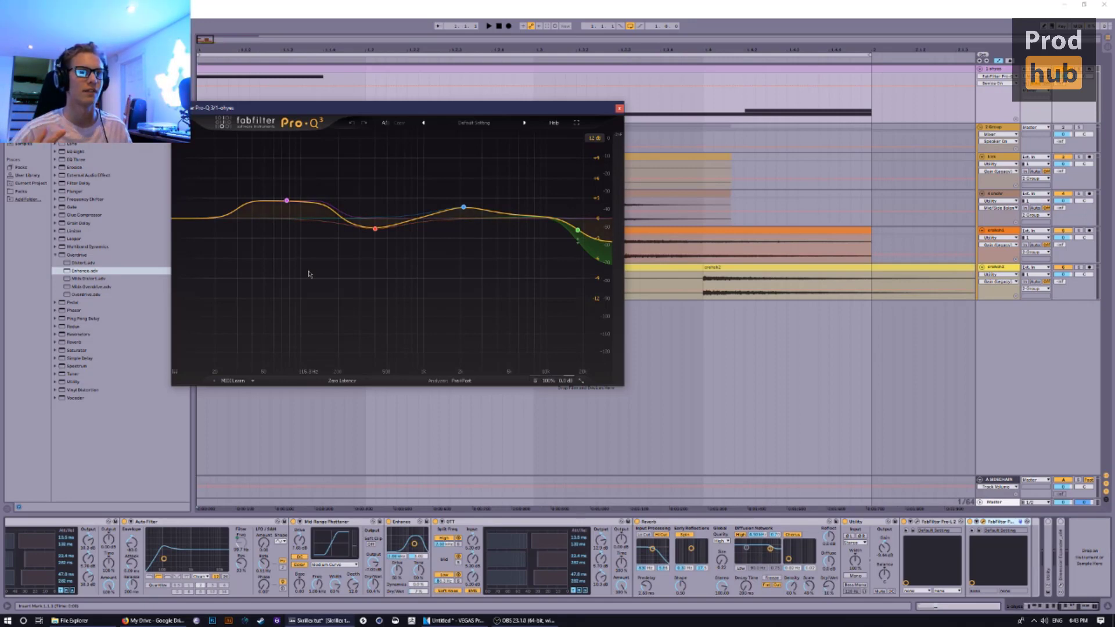
Play the loop through Pro-Q 3, toggle the EQ to compare, then stop playback and close its window.
key(space)
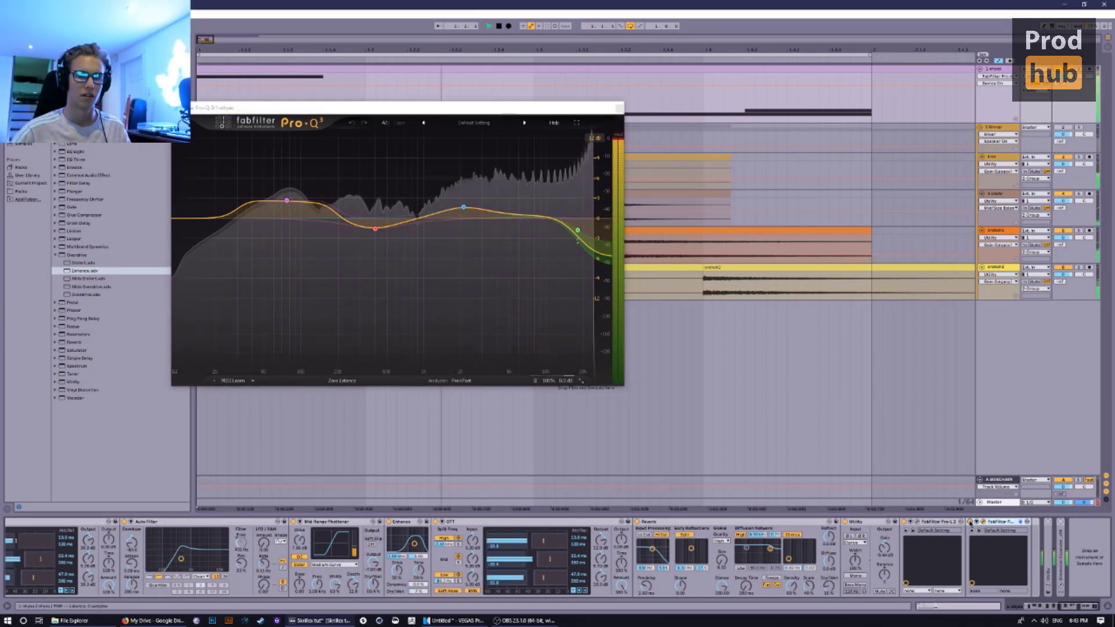
click(969, 522)
click(969, 523)
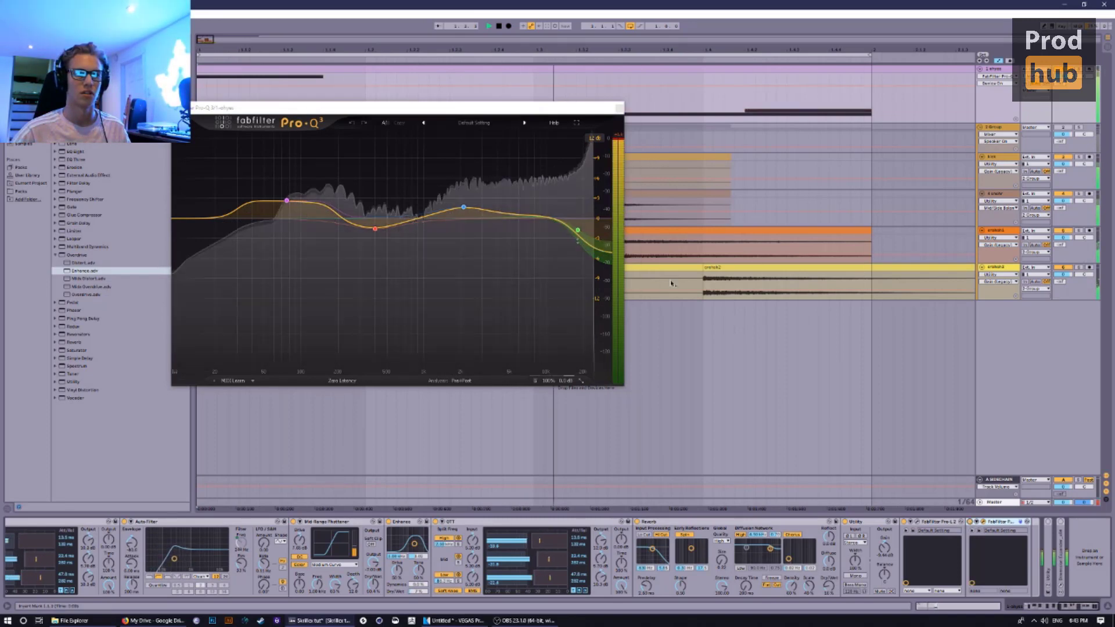
click(619, 108)
key(space)
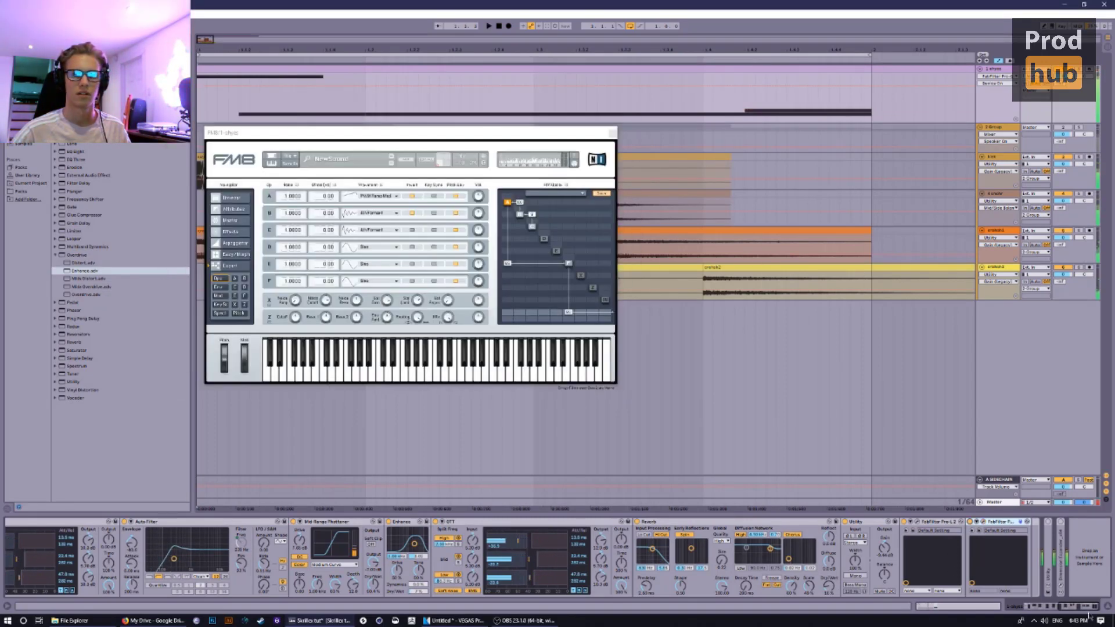
Expand and turn on the second Utility device, located after Pro-Q 3, with mono enabled.
double_click(1047, 568)
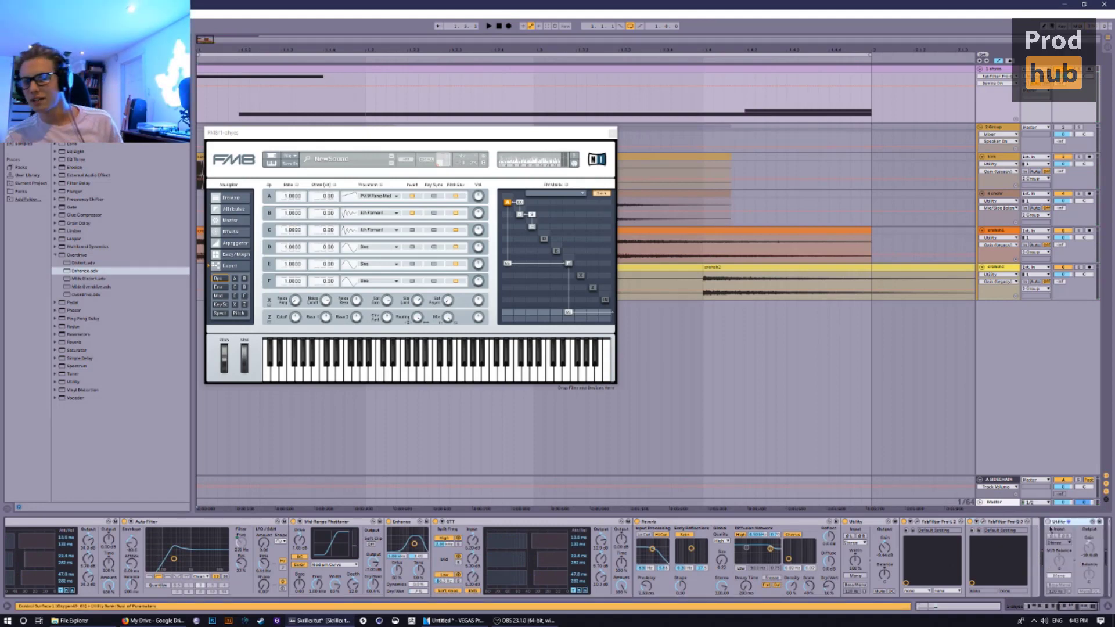
scroll(815, 539, right, 2)
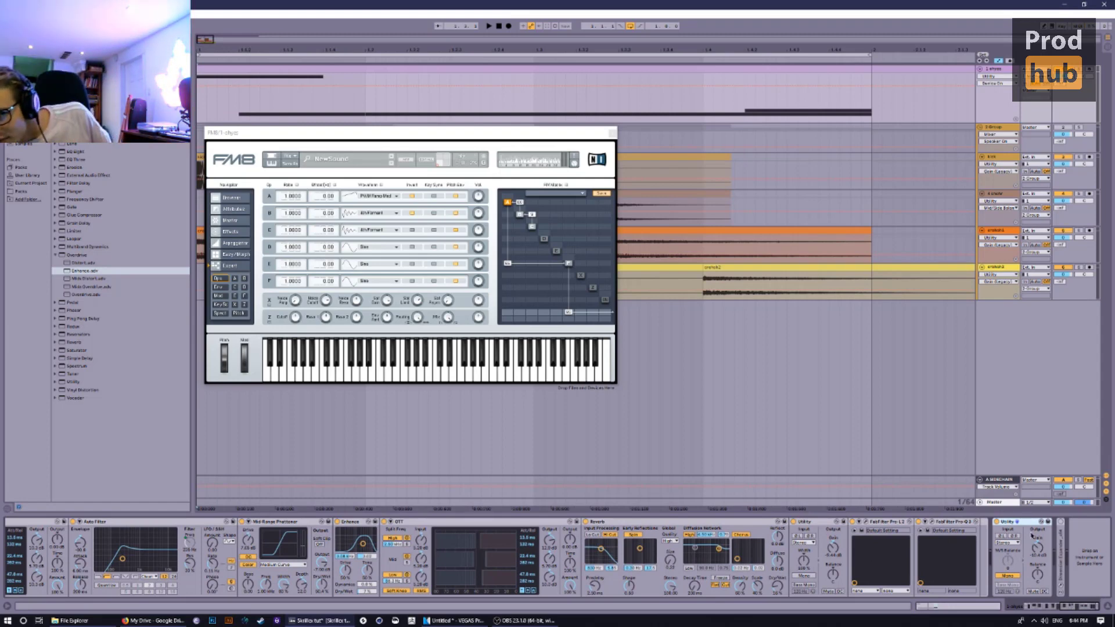
key(space)
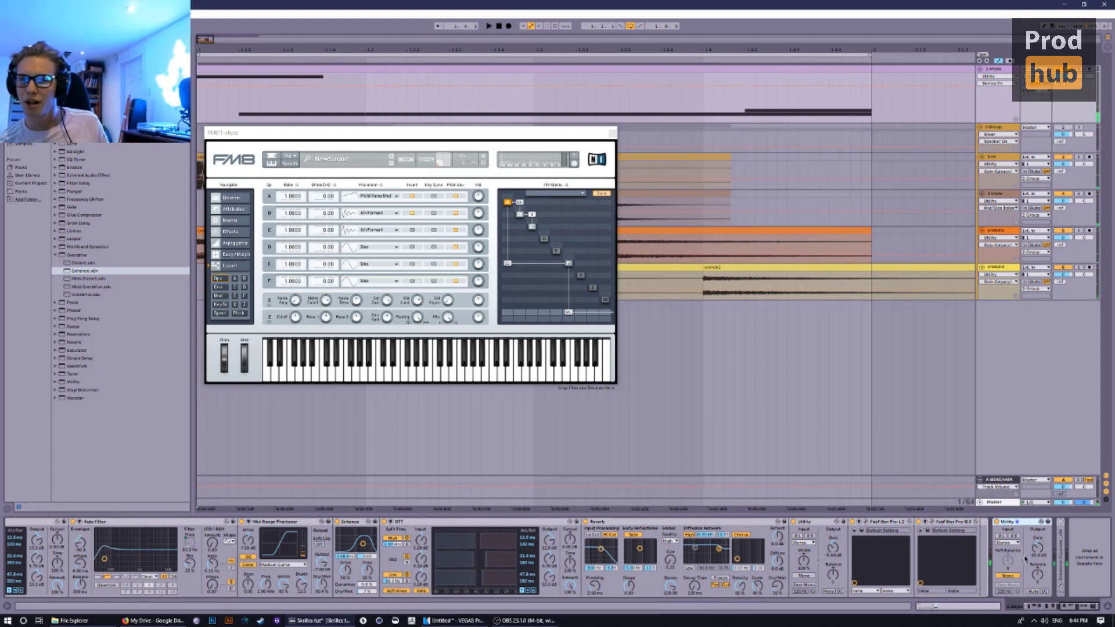
Expand and turn on the Dimension Expander at the end of the chain, and play the loop through it.
double_click(1060, 569)
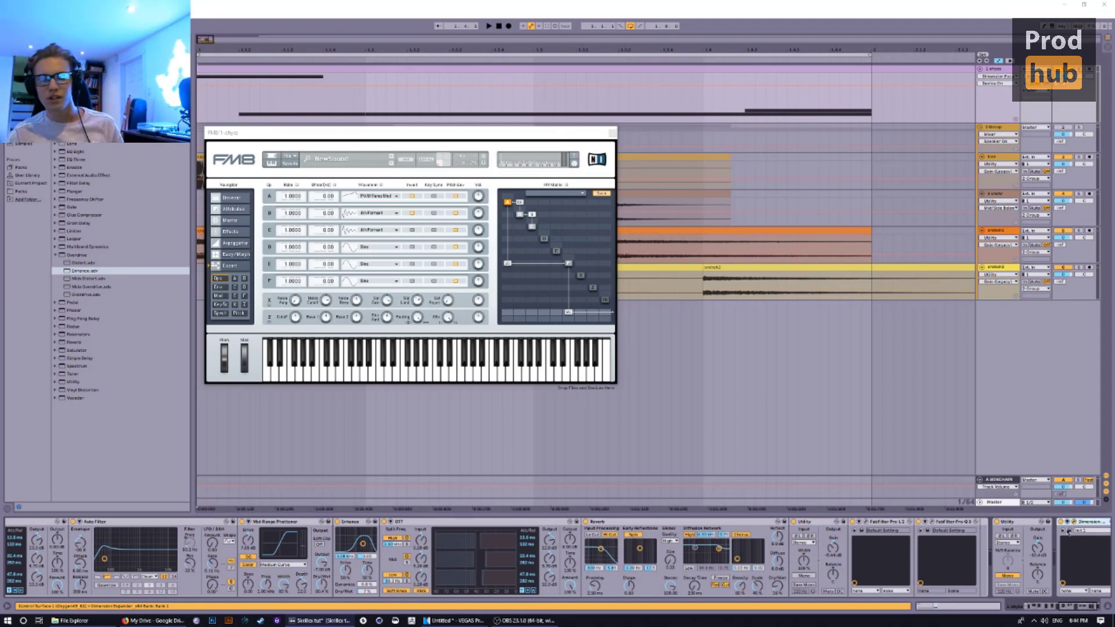
key(space)
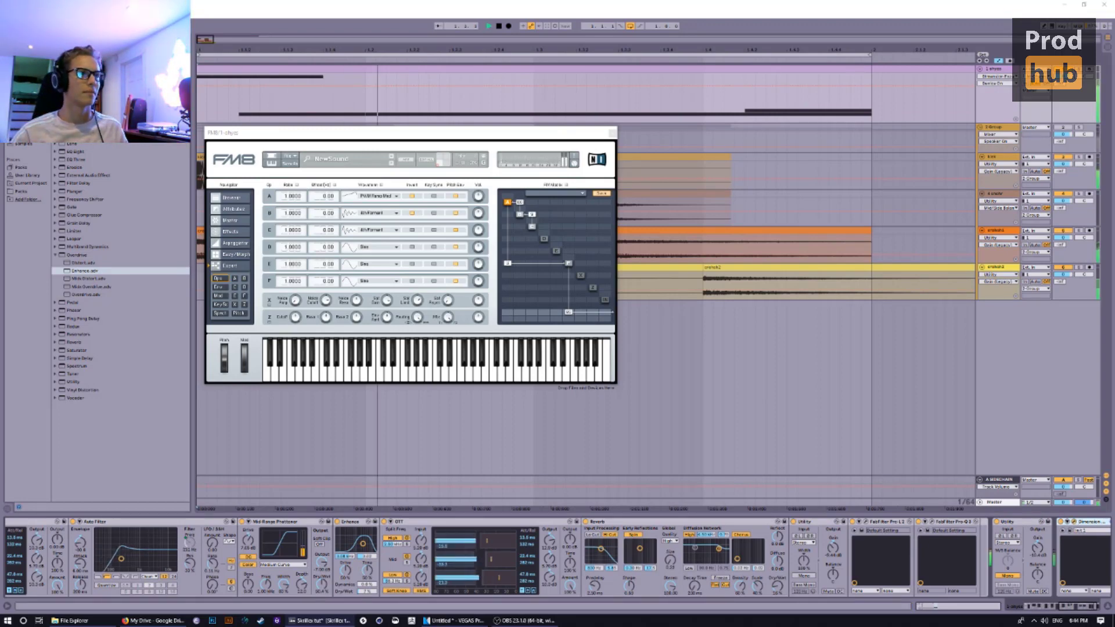
key(space)
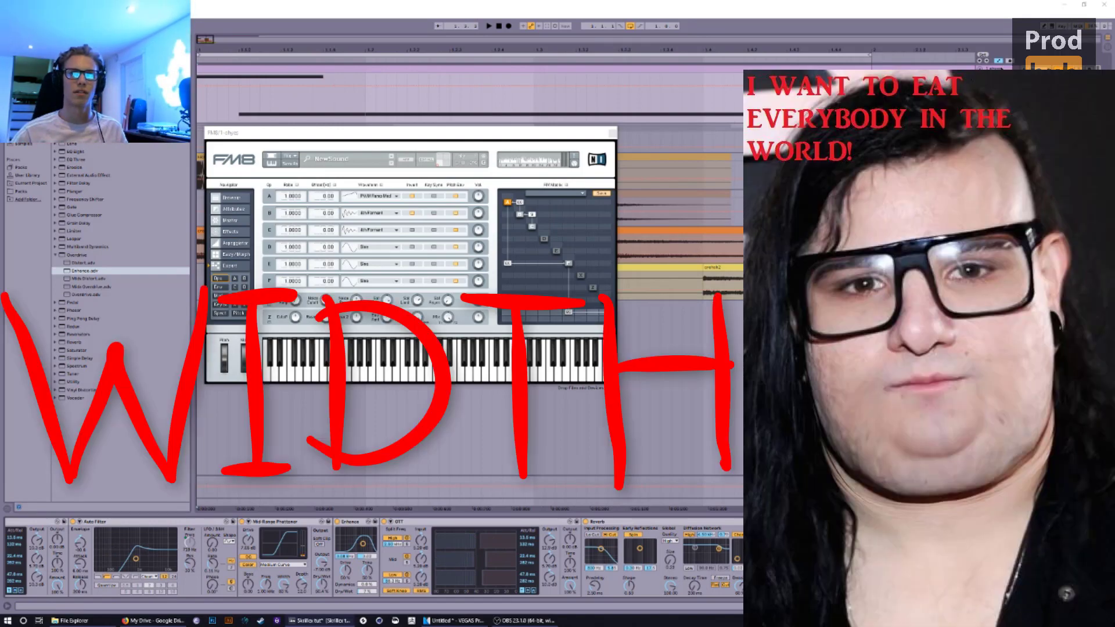
Close the FM8 window and show the rack's macro automation envelope on the bass track.
click(1002, 70)
scroll(843, 561, right, 5)
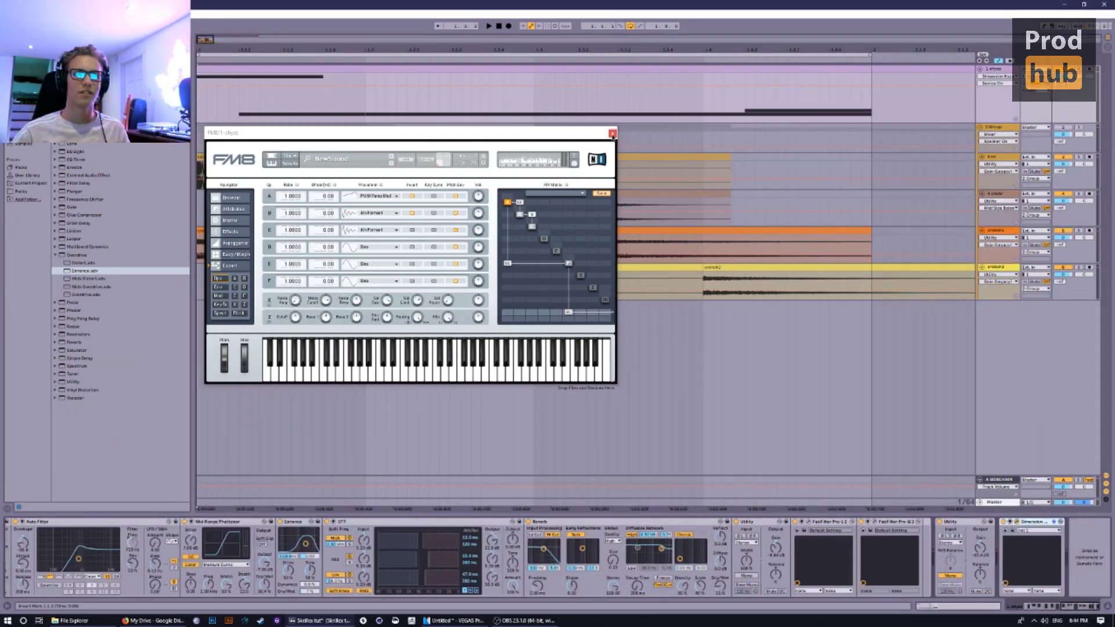
click(612, 134)
click(1005, 77)
click(987, 92)
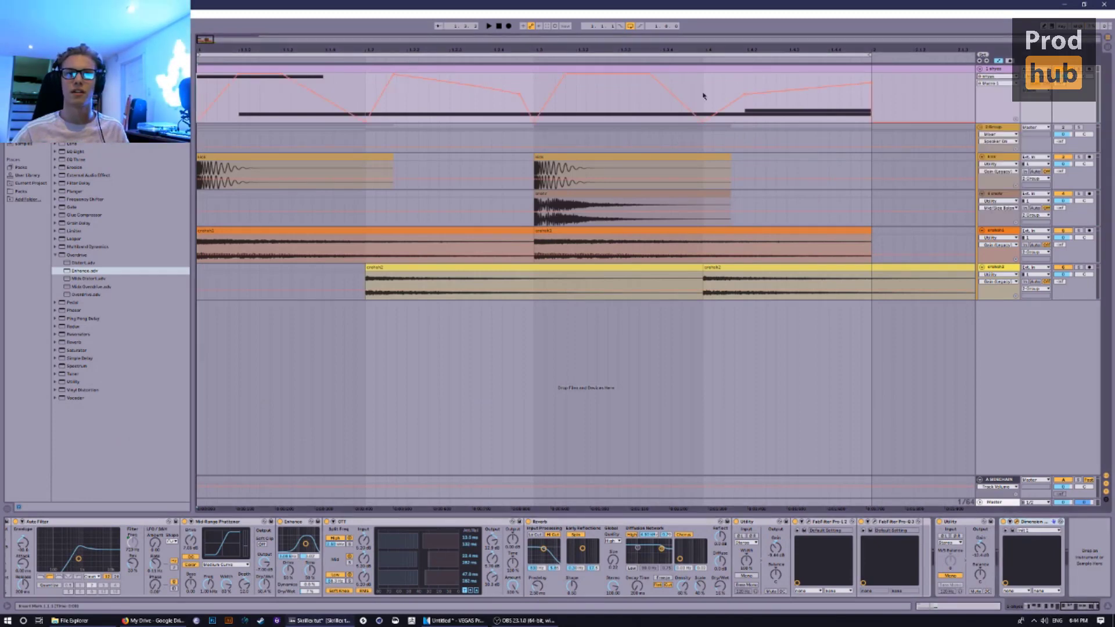
During playback, add a low dip to the macro envelope in the second beat and move the preceding peak to the beat's start.
key(space)
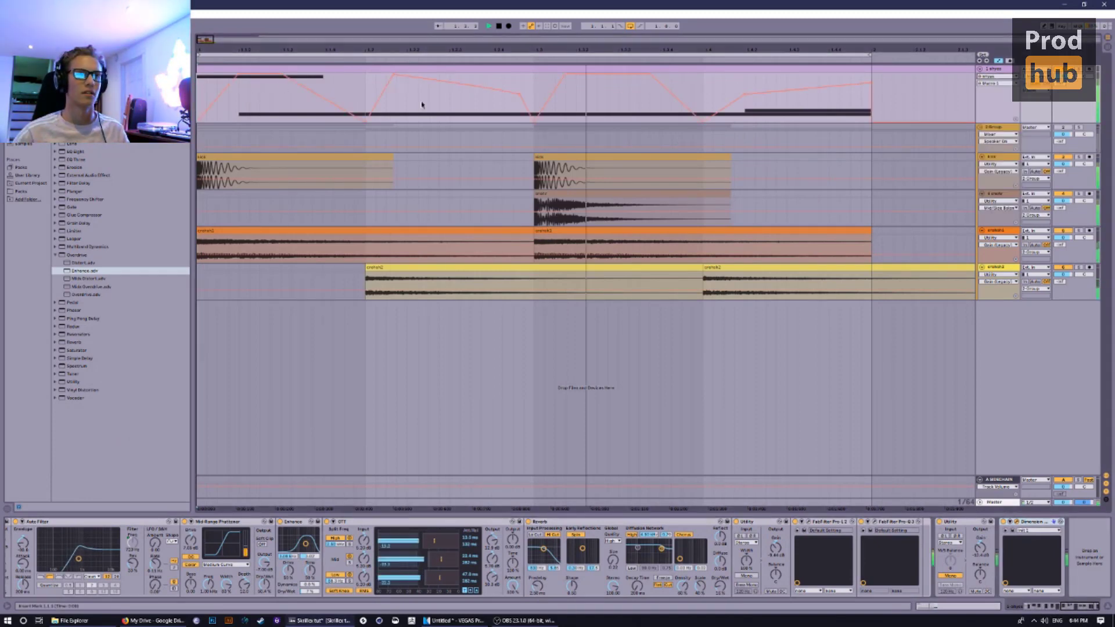
drag(413, 78, 413, 122)
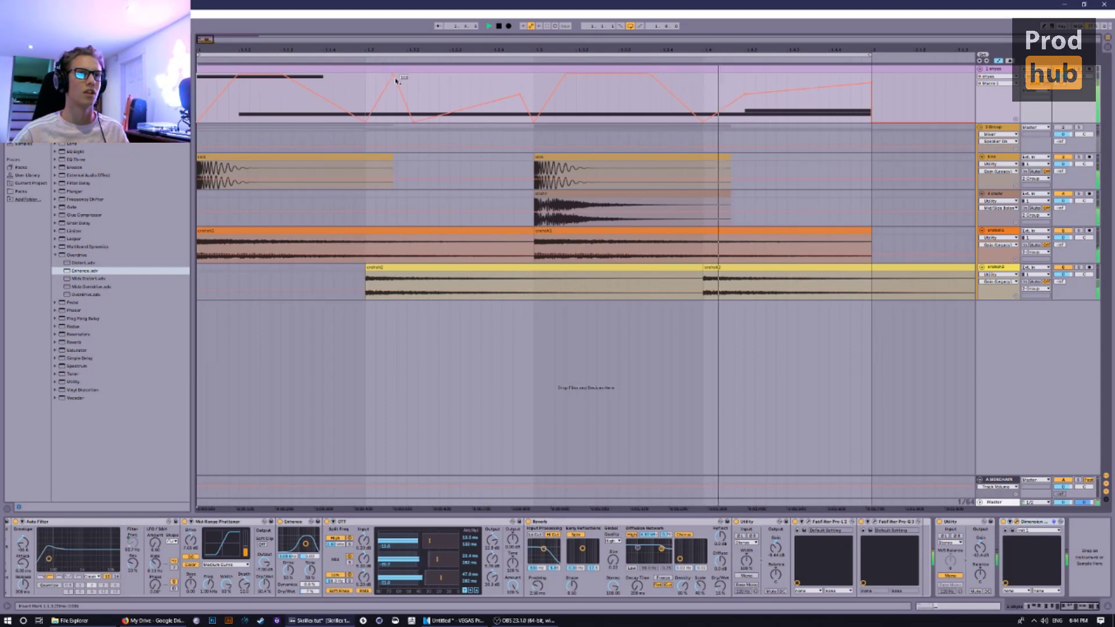
drag(393, 75, 364, 74)
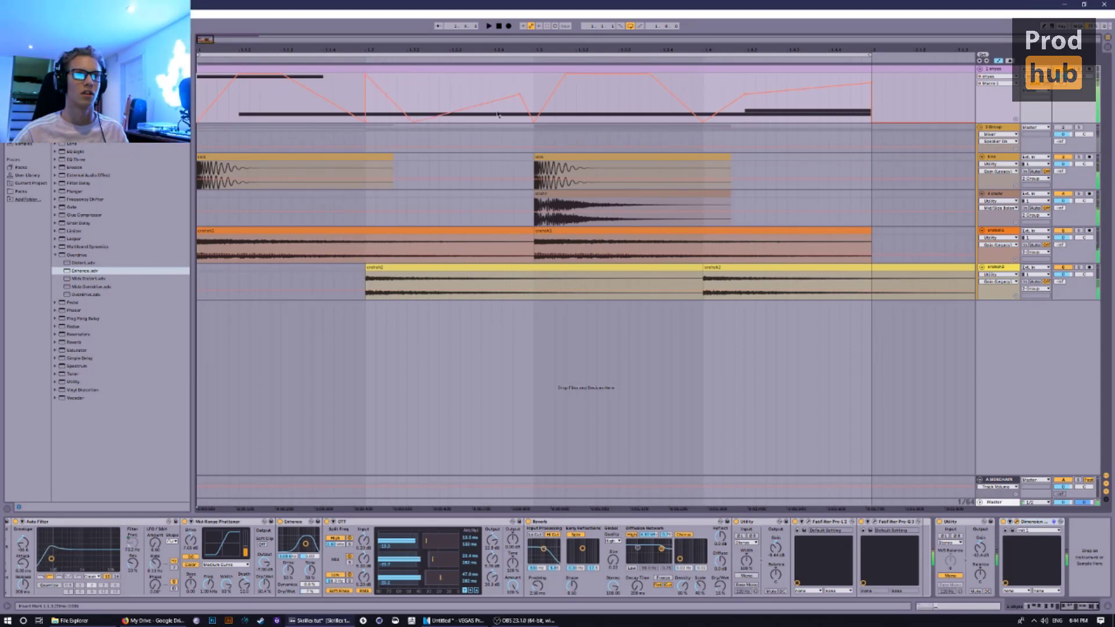
Turn the last peak in the second beat's macro envelope into an earlier, full-height spike with a vertical rise, and play it back.
right_click(496, 111)
click(514, 209)
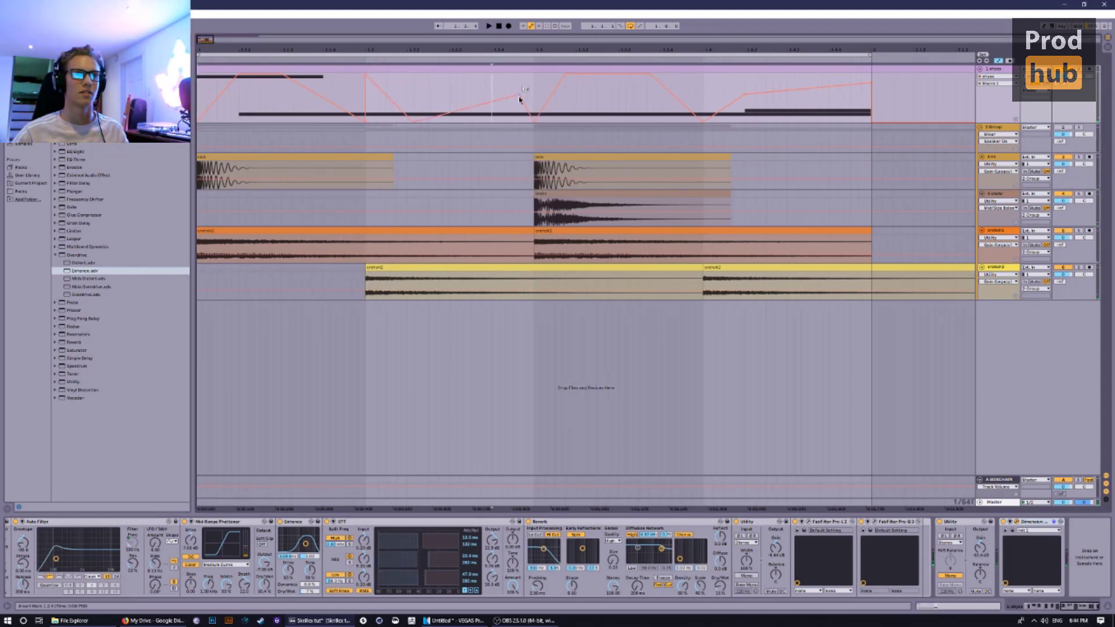
drag(519, 97, 486, 74)
key(space)
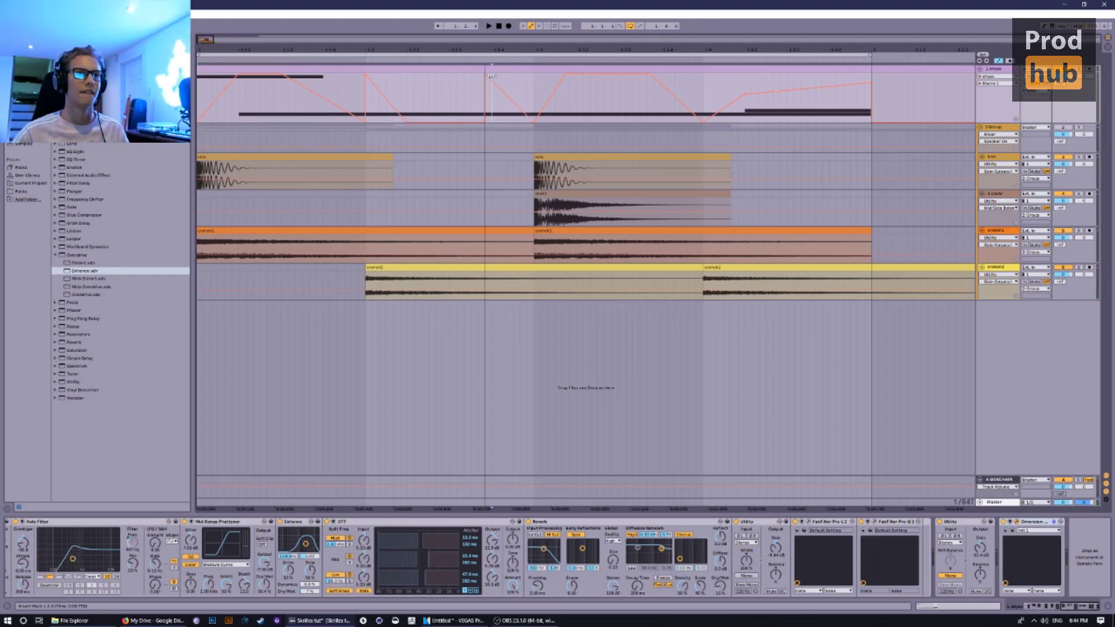
click(360, 85)
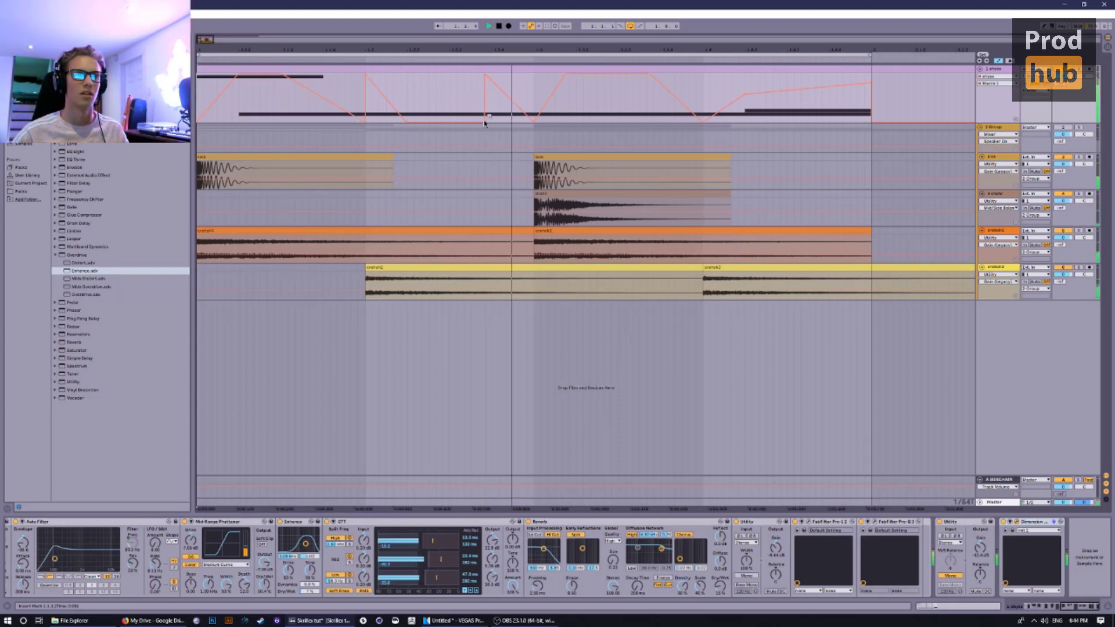
drag(484, 122, 481, 79)
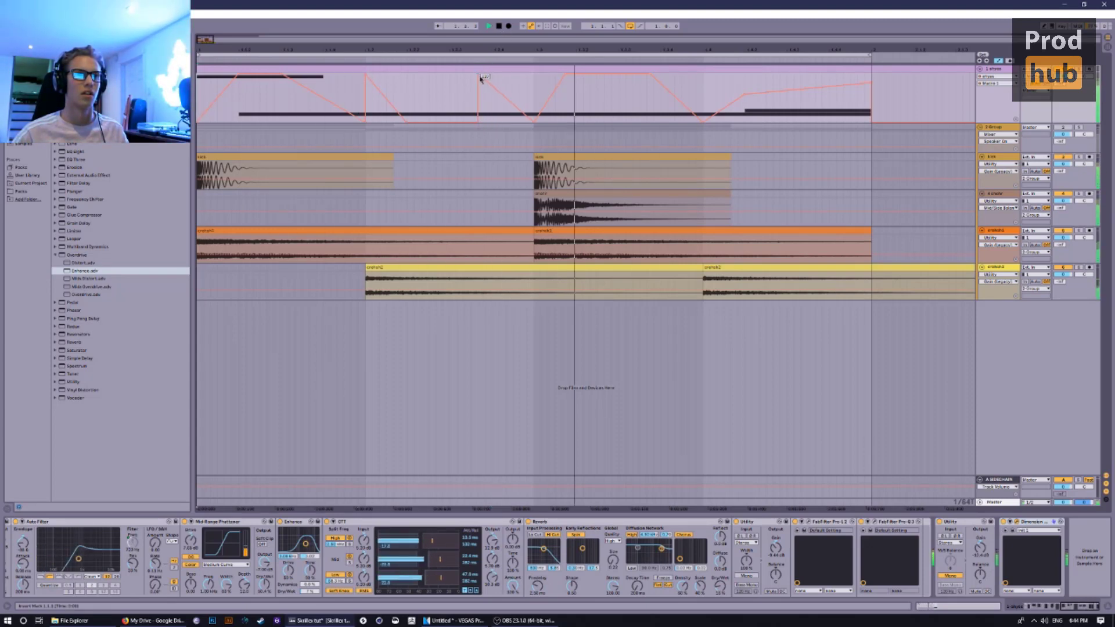
Try an extra macro peak between the two spikes in the second beat, replay the loop, and remove that breakpoint.
drag(436, 122, 437, 86)
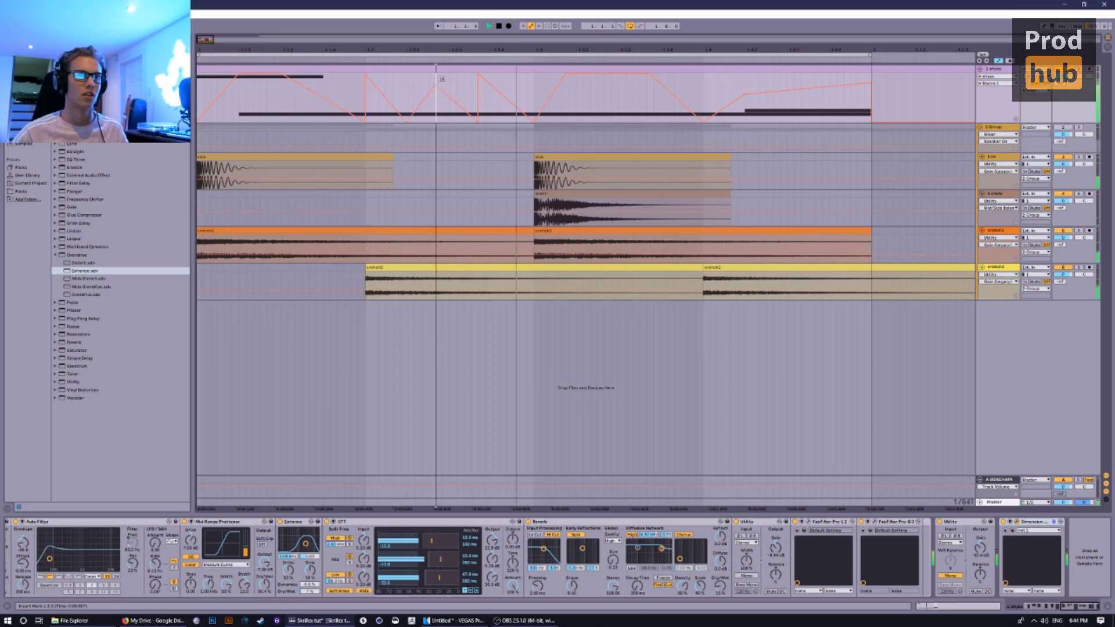
click(499, 26)
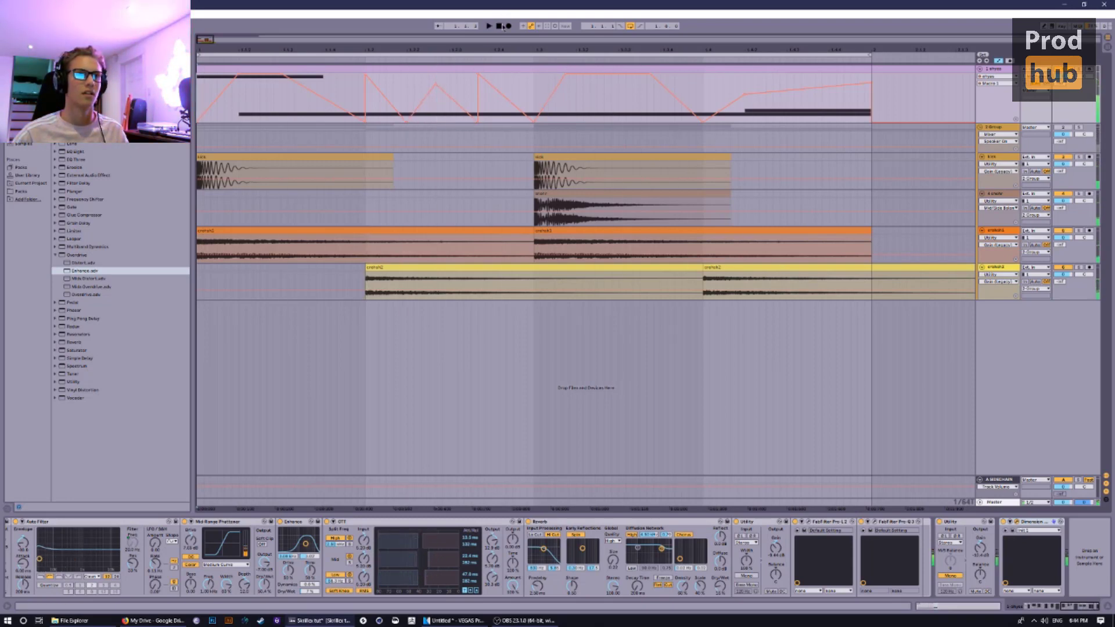
key(space)
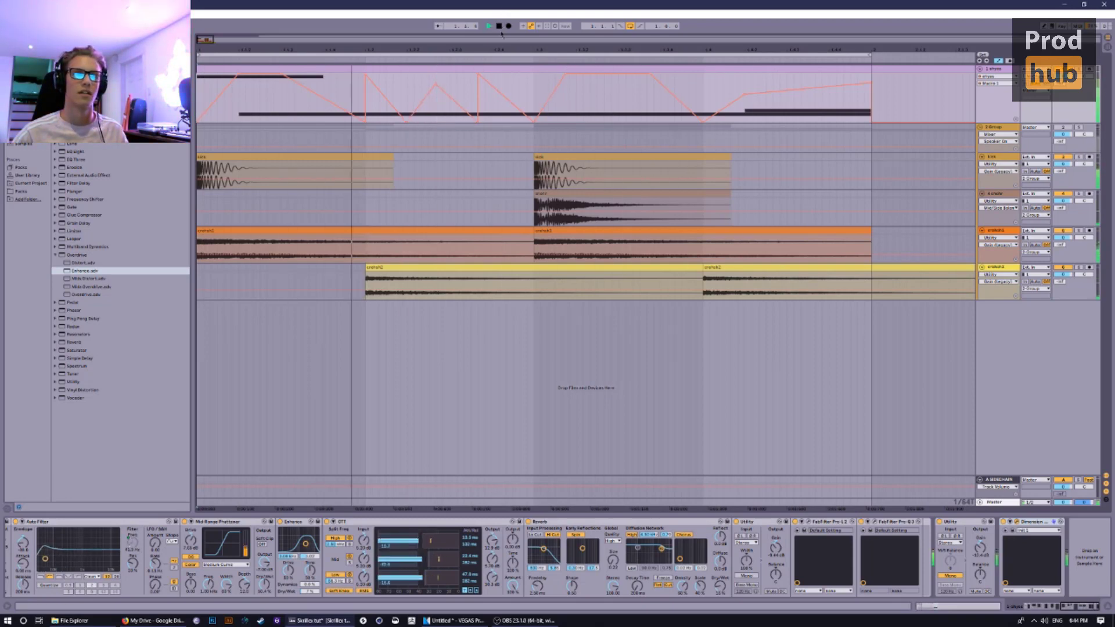
click(437, 87)
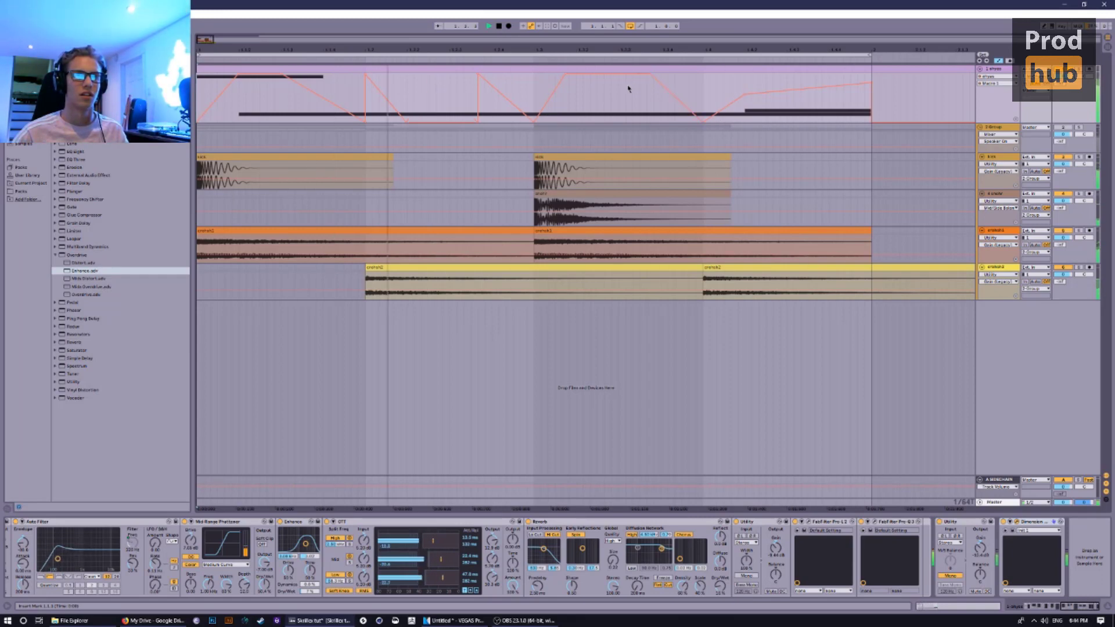
Pull the macro envelope's plateau in the third beat down to a low point between its two peaks, then stop playback.
drag(628, 89, 626, 120)
click(499, 26)
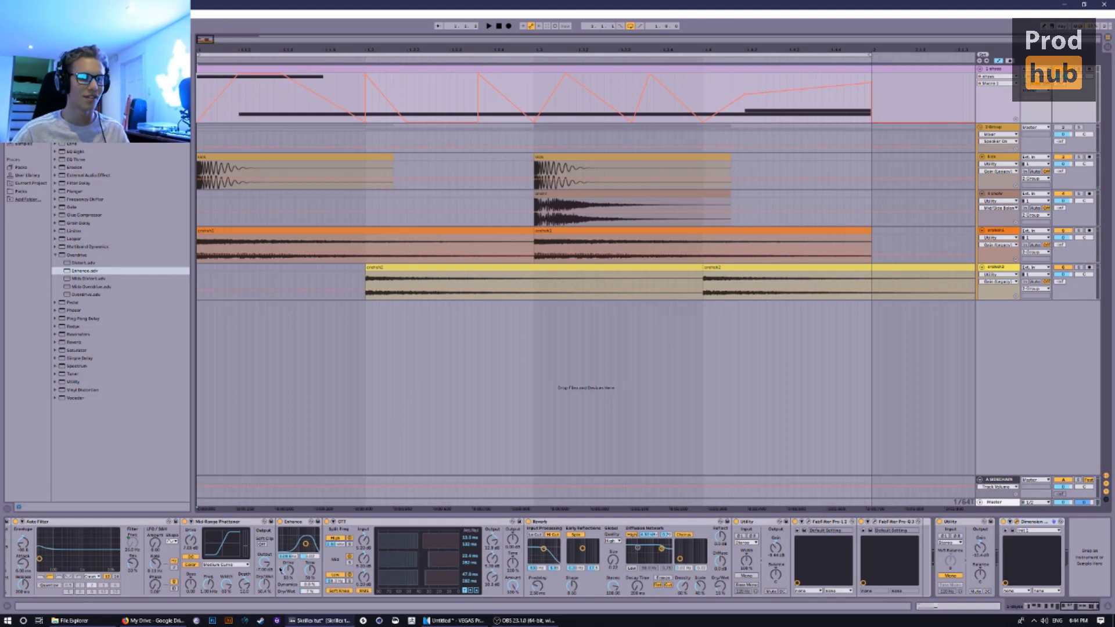
Return to the start of the bass rack's device chain and open the FM8 window on its operator matrix.
drag(1087, 607, 1041, 611)
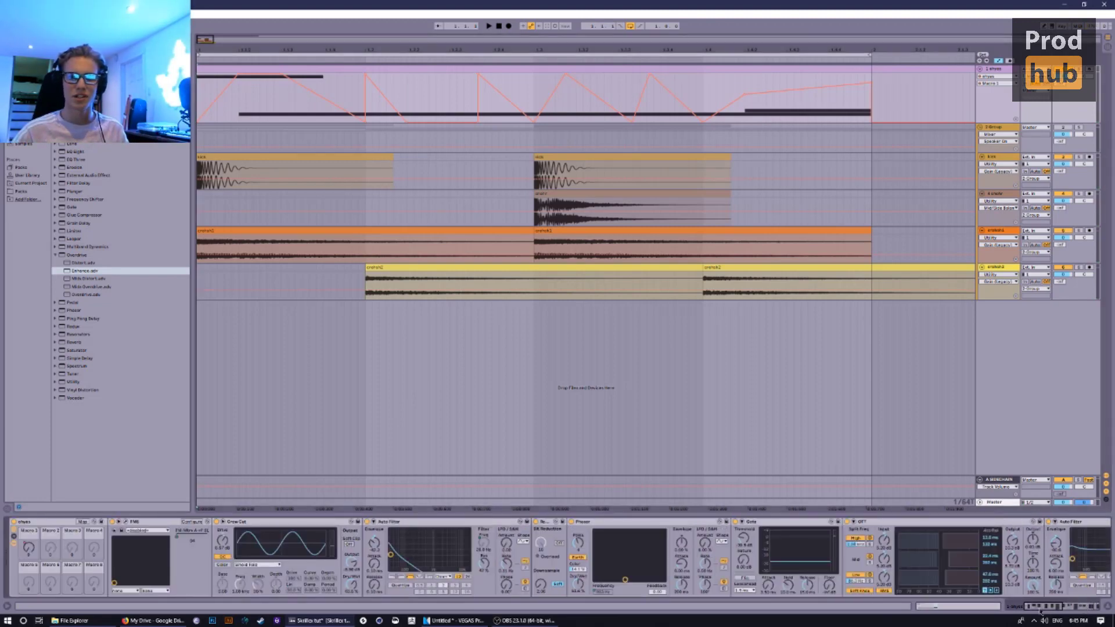
click(395, 582)
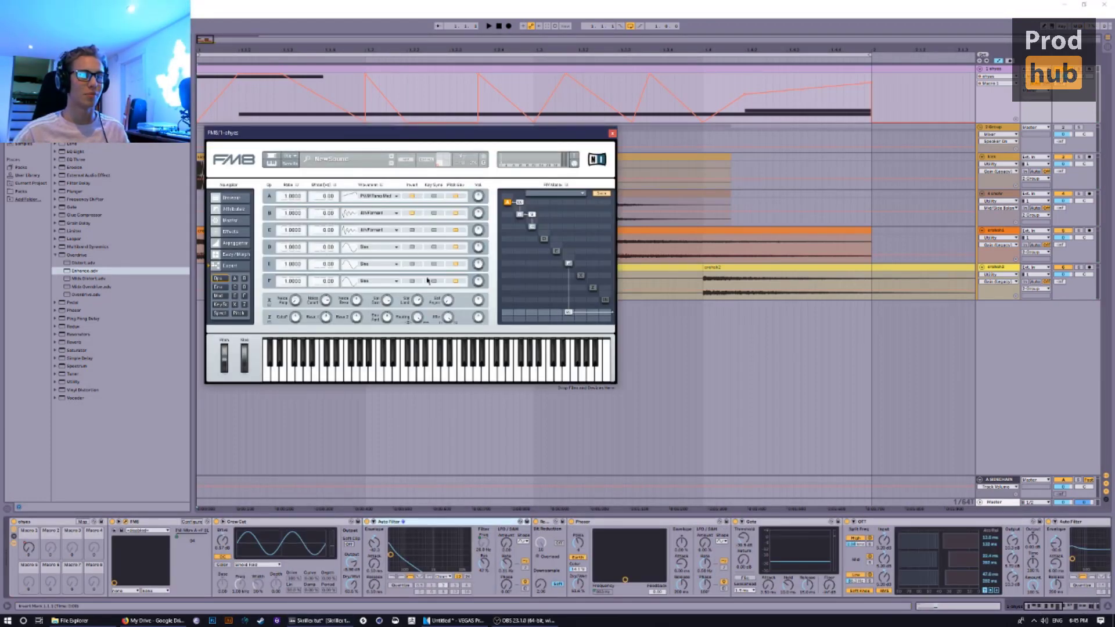
click(290, 525)
click(613, 525)
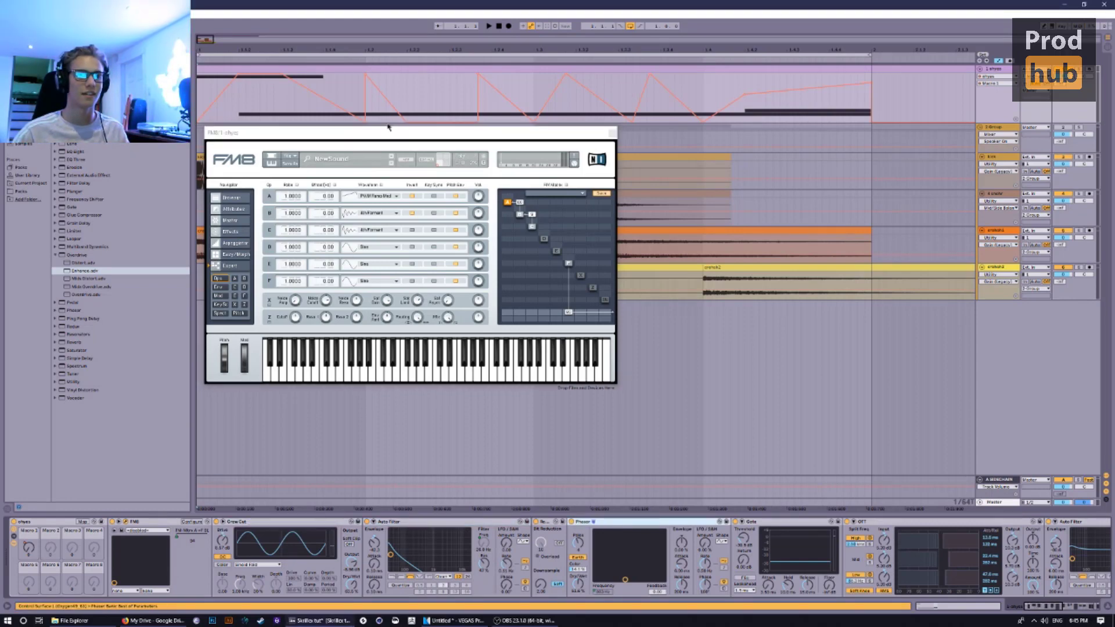
click(392, 135)
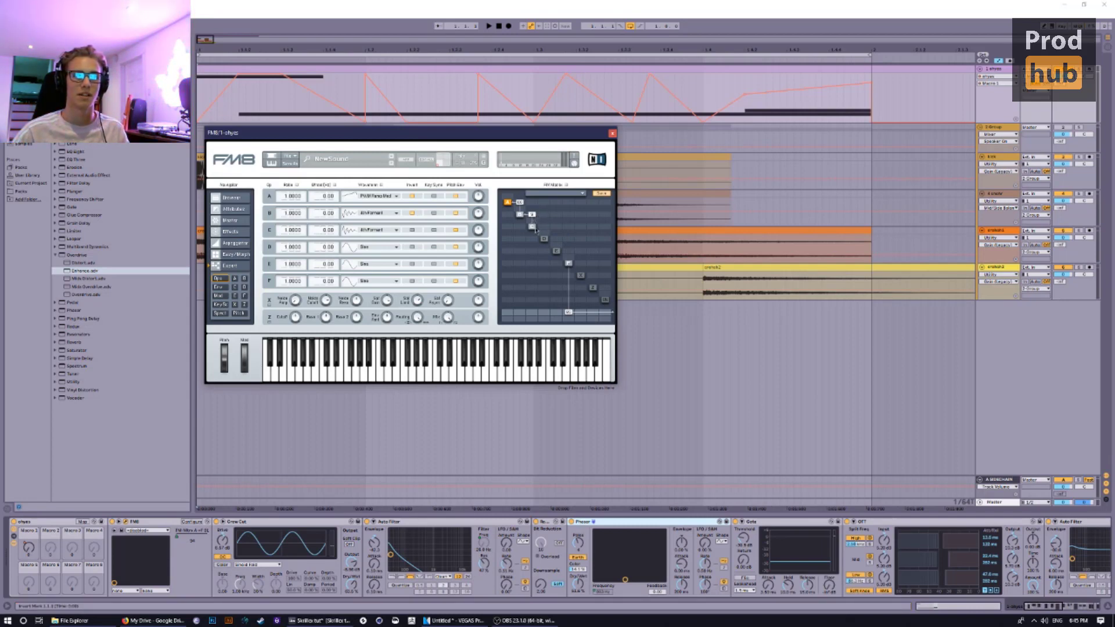
Play the loop while adding a modulation link between operators A and F in the FM8 matrix, then stop and close FM8.
key(space)
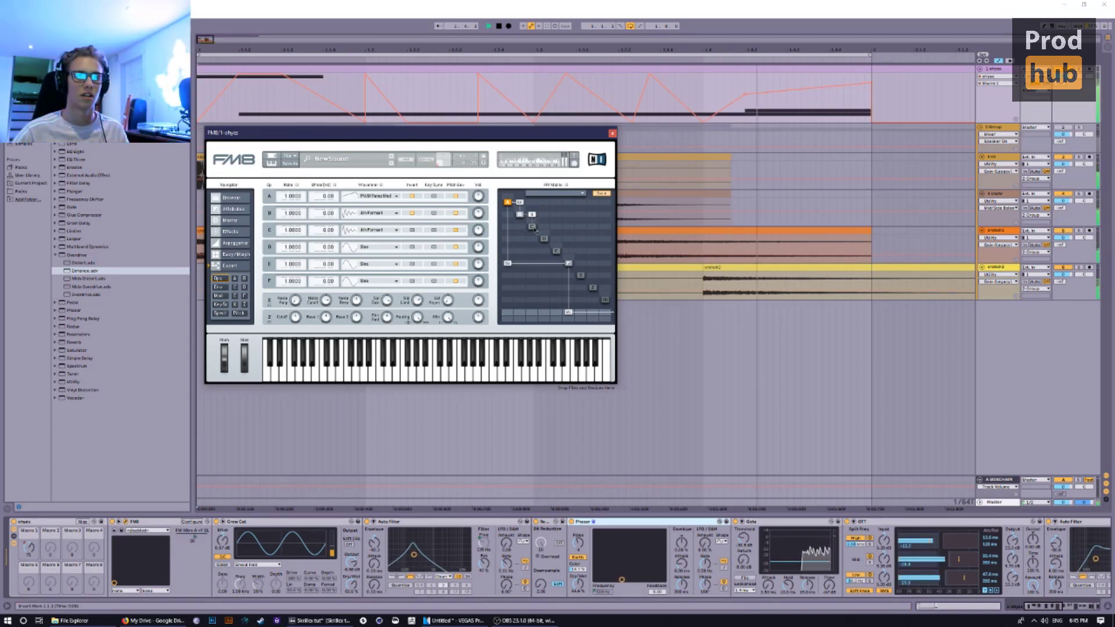
click(521, 219)
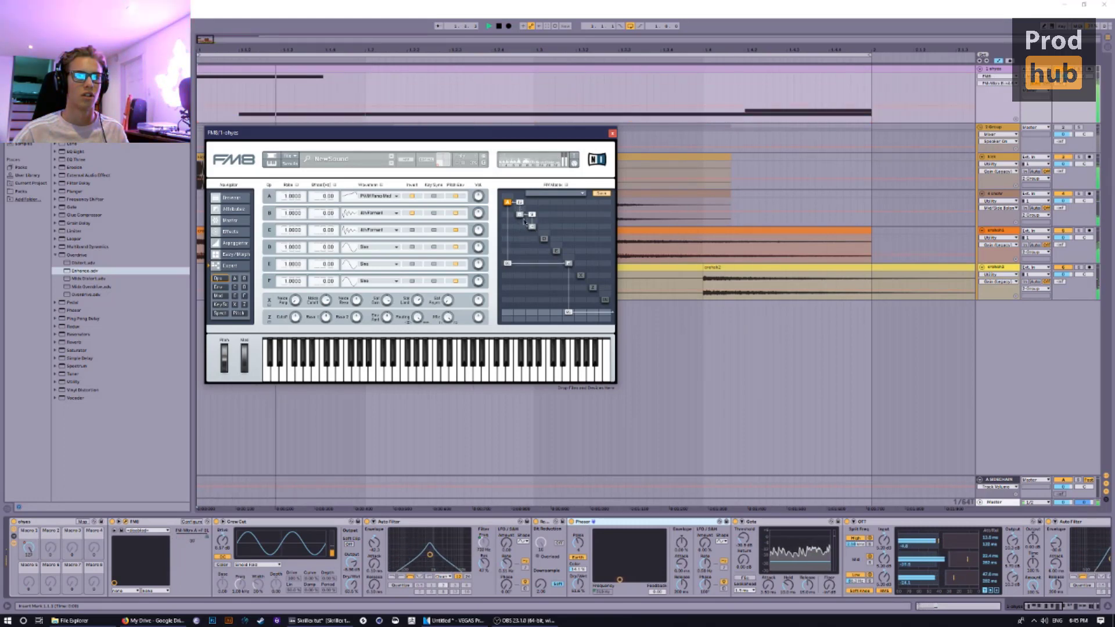
key(space)
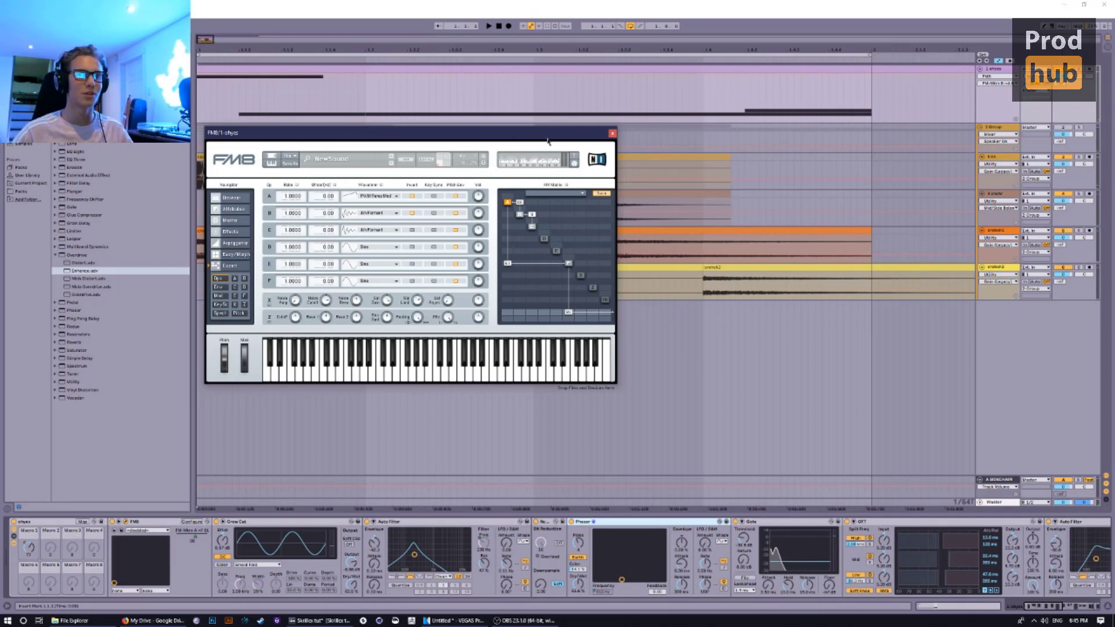
click(612, 133)
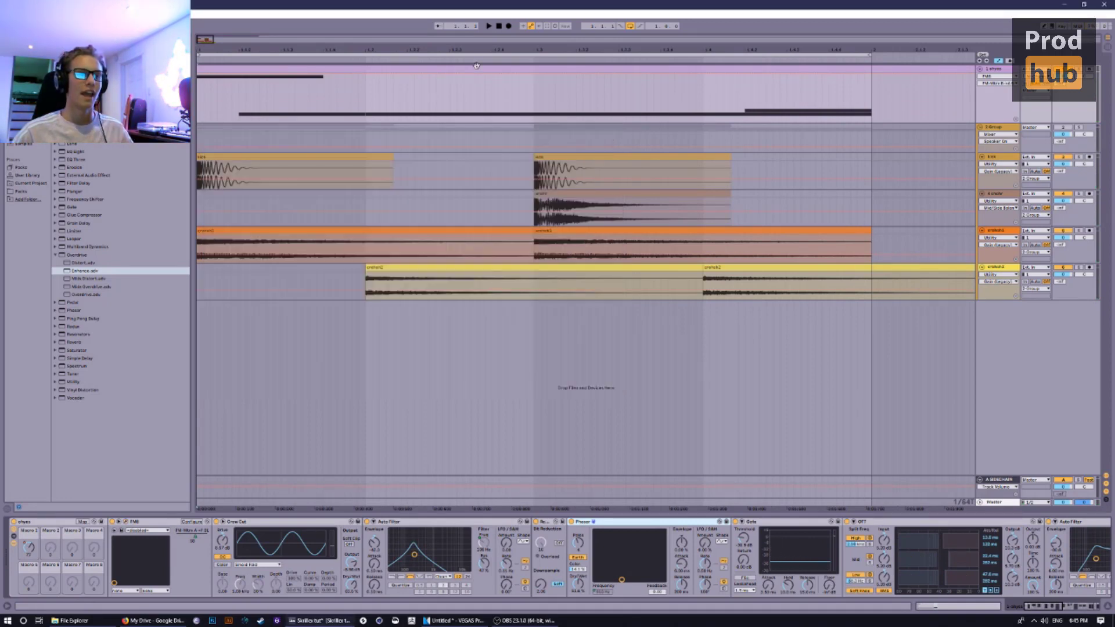
Reopen FM8, move its window to review the operator matrix, and close it.
click(126, 523)
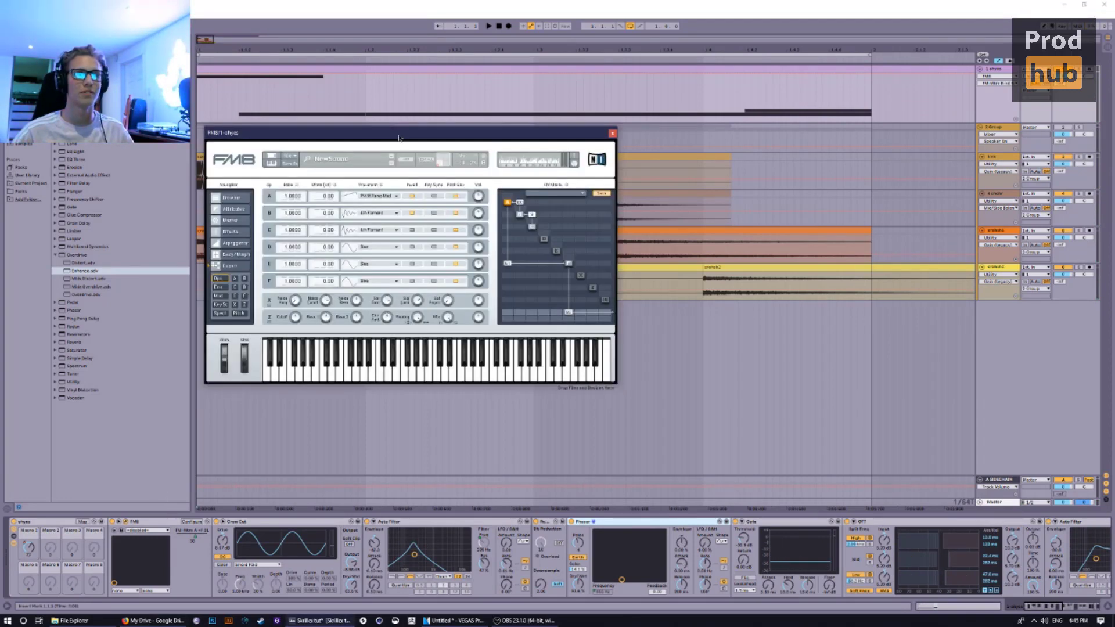
drag(398, 138, 456, 98)
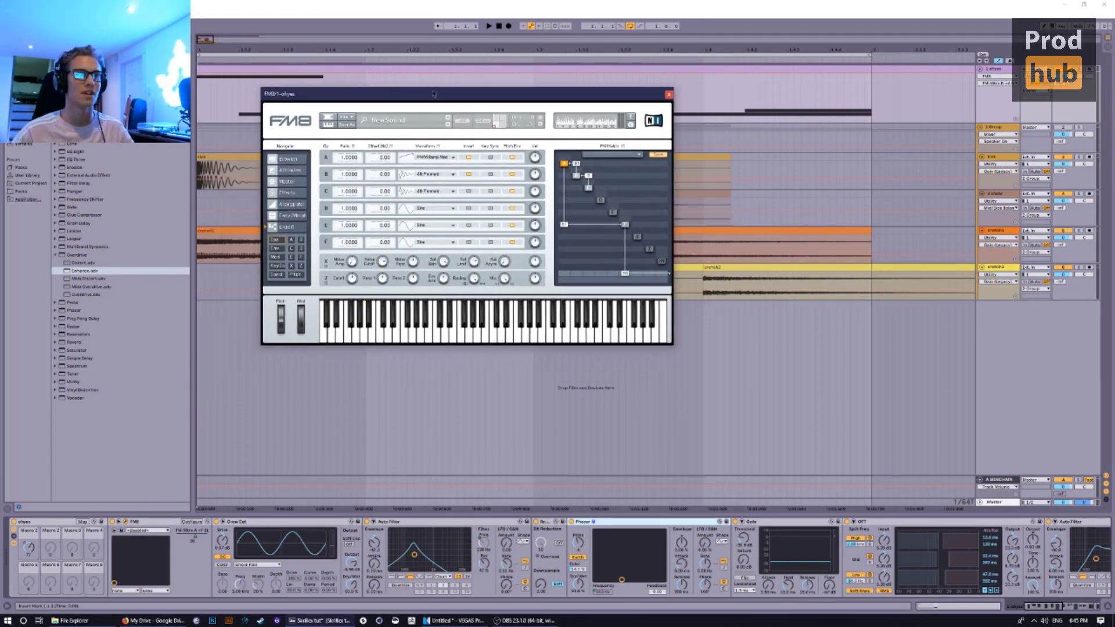
click(668, 94)
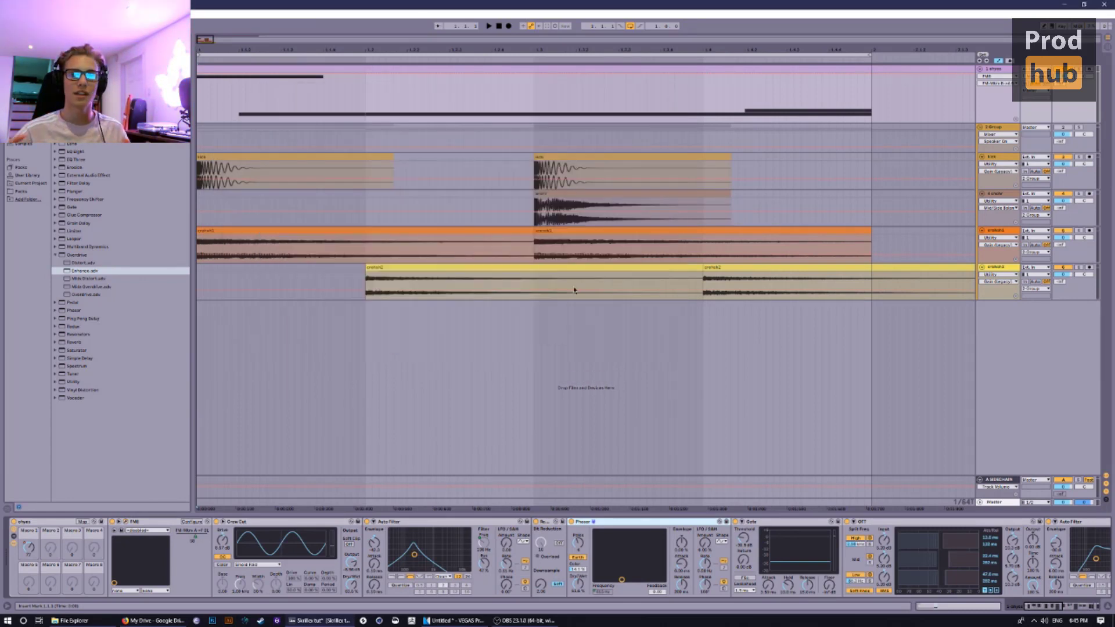